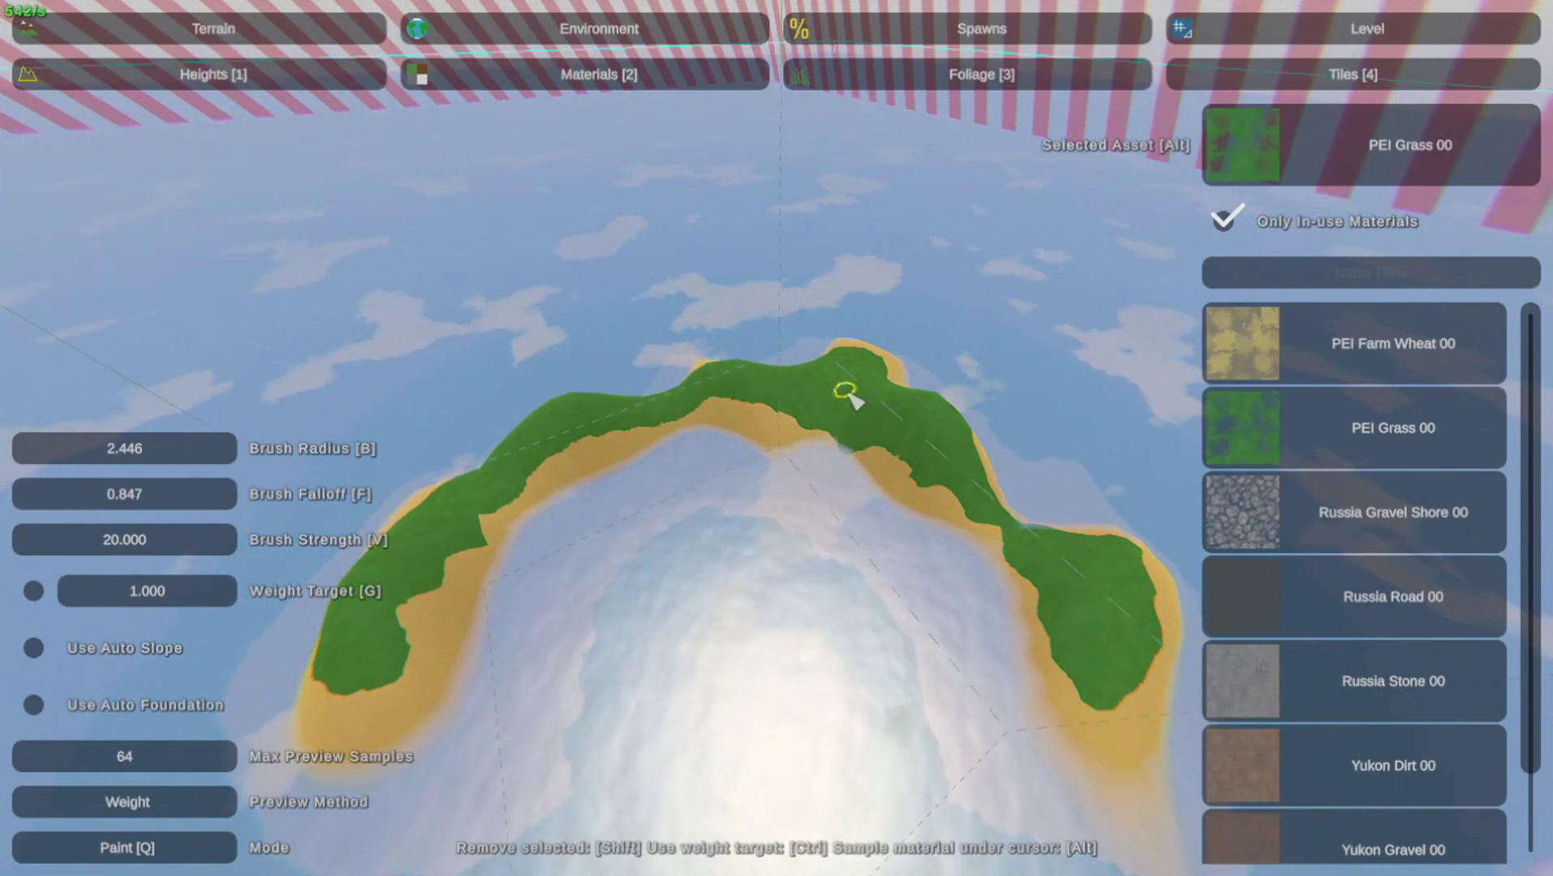
Open the foliage editor for the terrain and set its mode to Paint
key(d)
right_drag(776, 438, 777, 439)
key(a)
key(e)
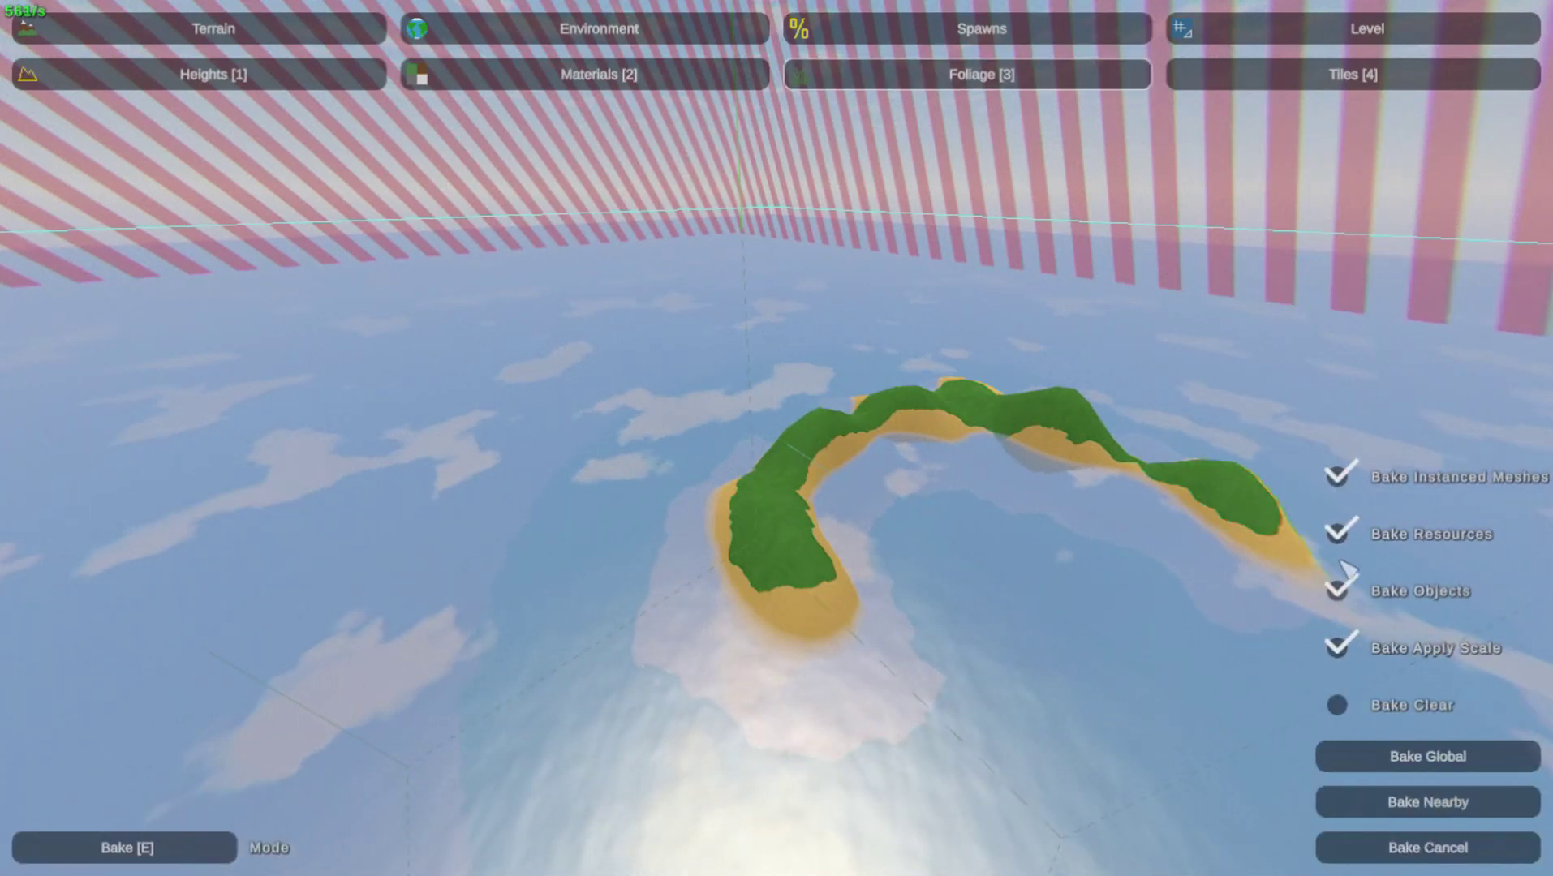
right_drag(781, 341, 776, 437)
key(w)
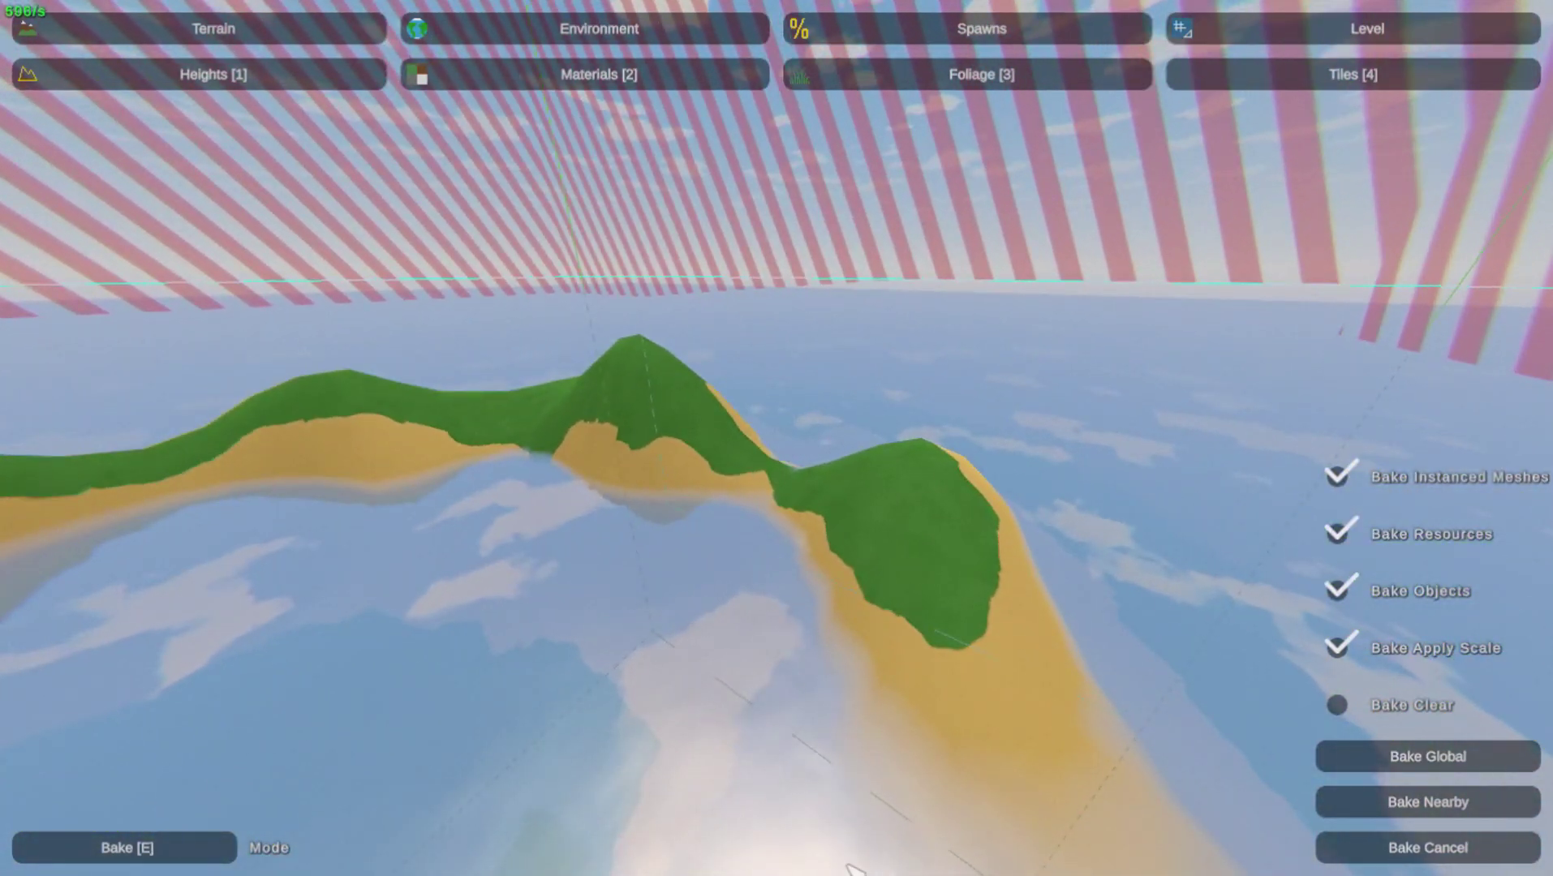
click(227, 846)
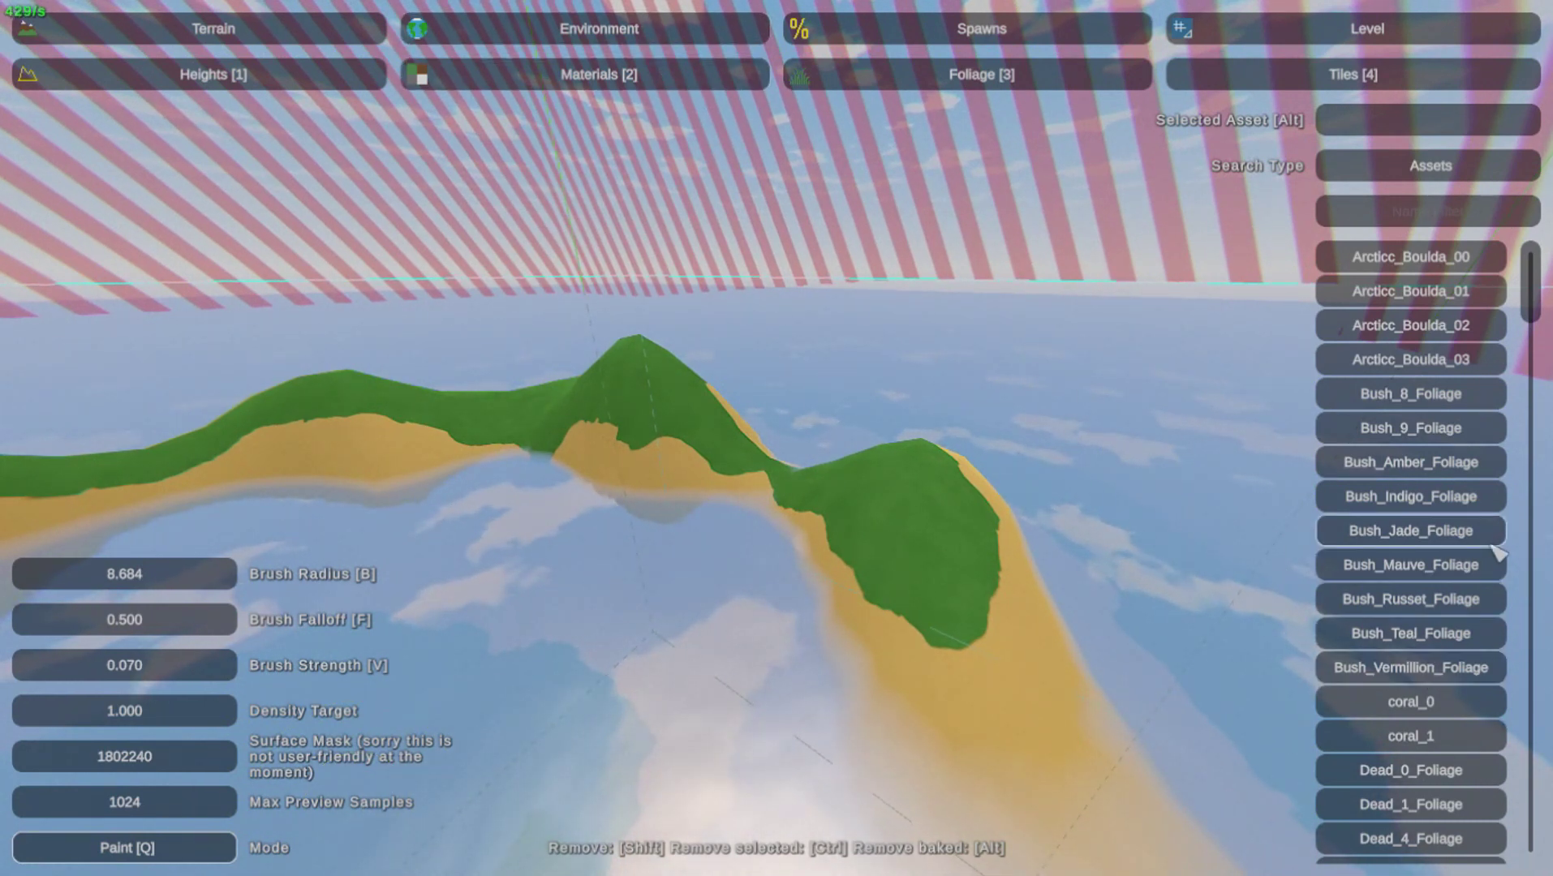
Select Hawaii_Birch_0 as the foliage asset and reduce the brush radius to 3.997
scroll(1489, 544, down, 5)
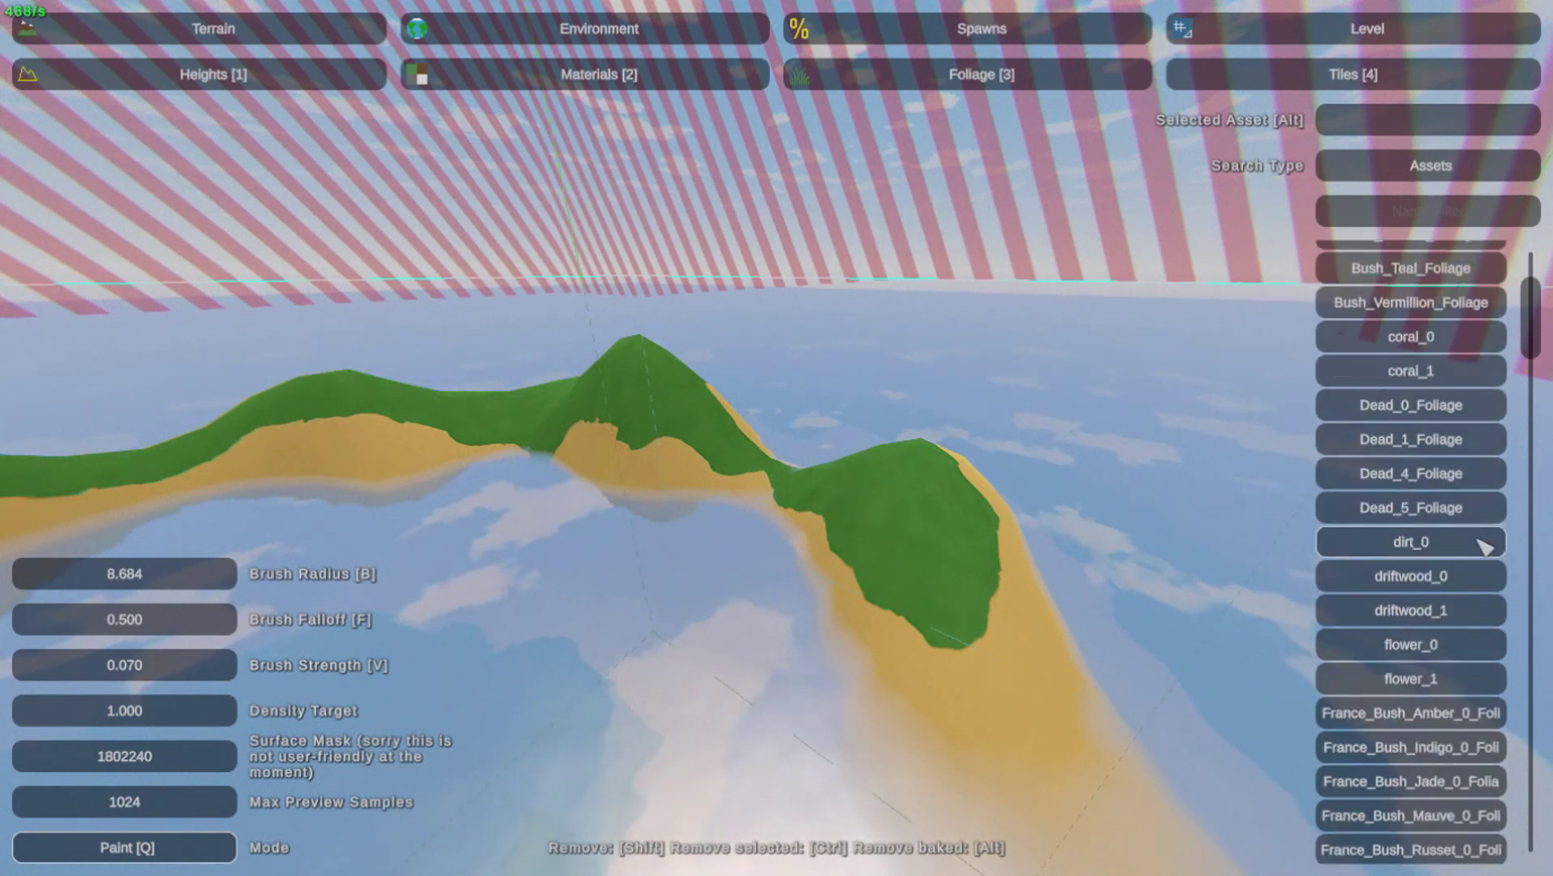
scroll(1485, 548, down, 6)
scroll(1440, 681, down, 4)
click(1444, 701)
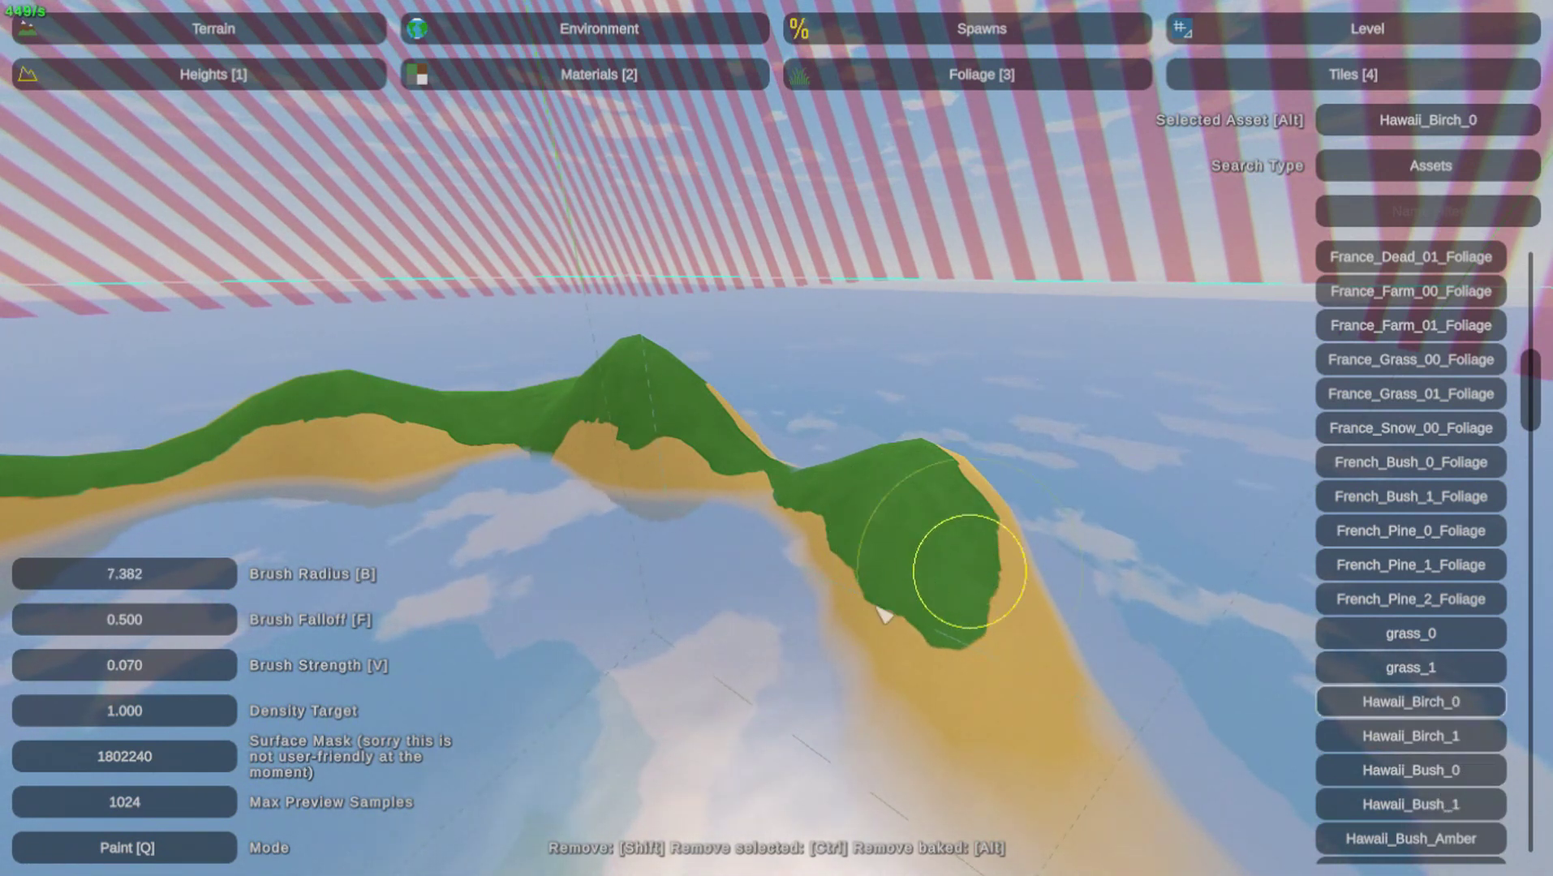
key(b)
key(b)
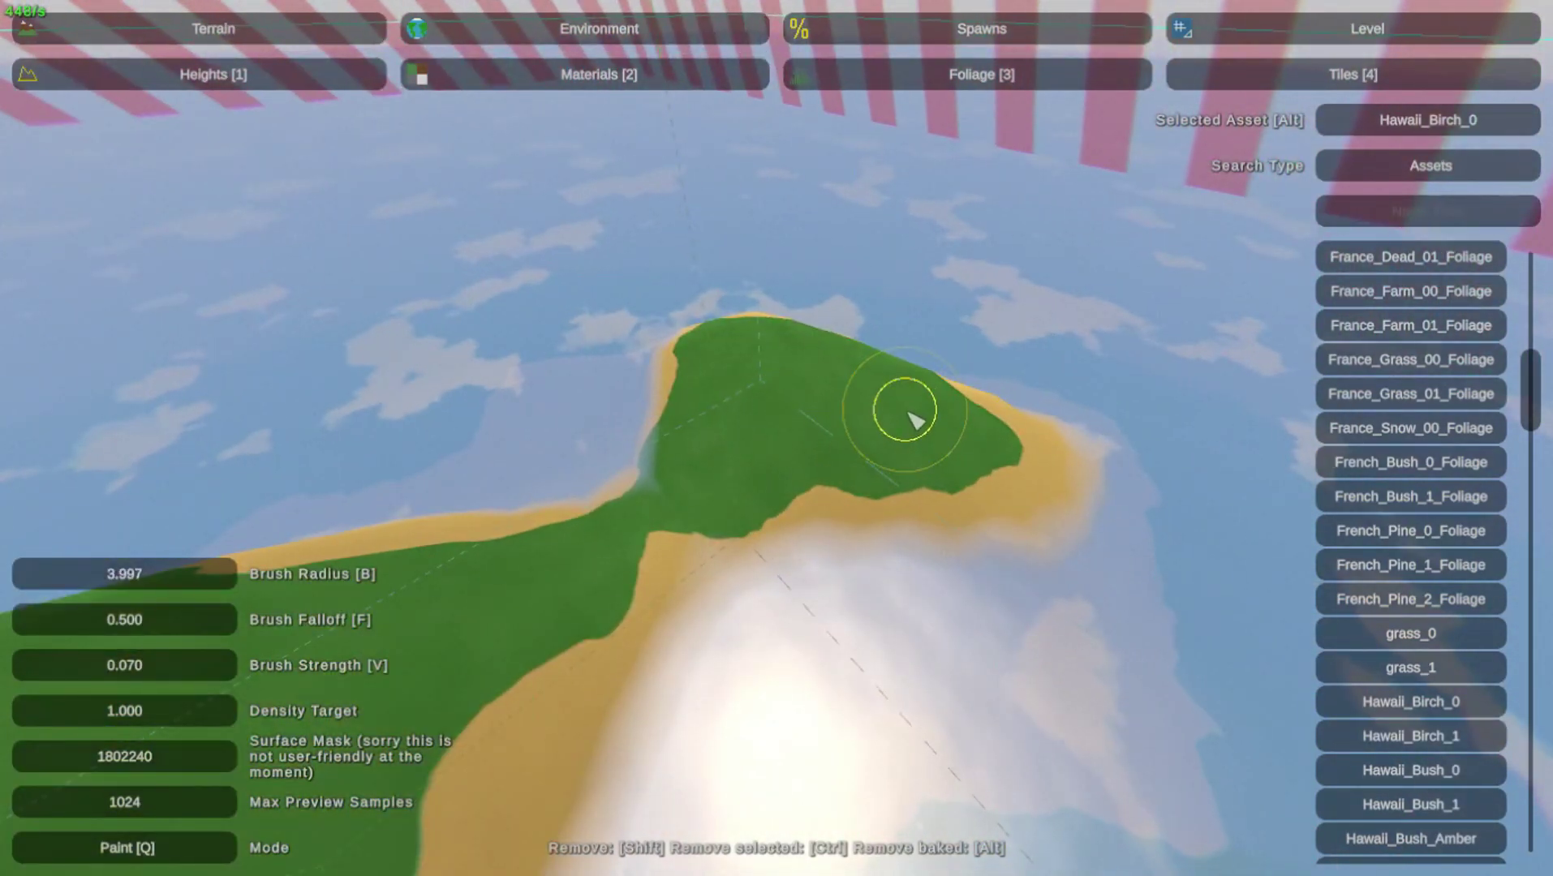
Paint a Hawaii_Birch_0 tree on the grassy tip at one end of the island
click(1000, 442)
right_drag(999, 439, 776, 438)
key(w)
key(s)
key(w)
Select Hawaii_Fern_4 and paint one at the shoreline near the birch tree
scroll(1477, 799, down, 8)
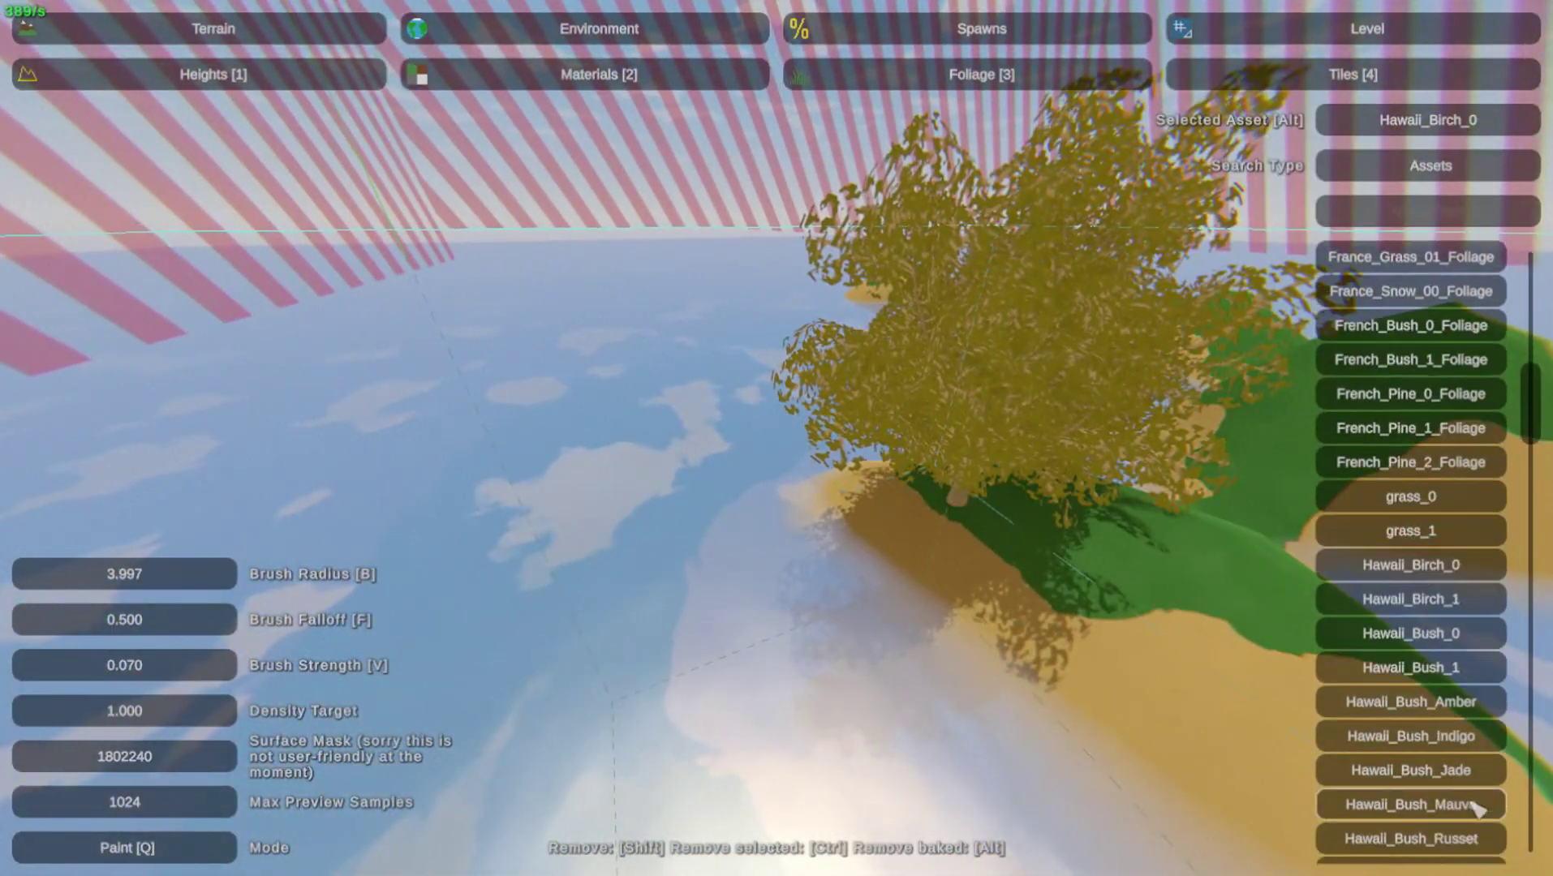
scroll(1497, 799, down, 9)
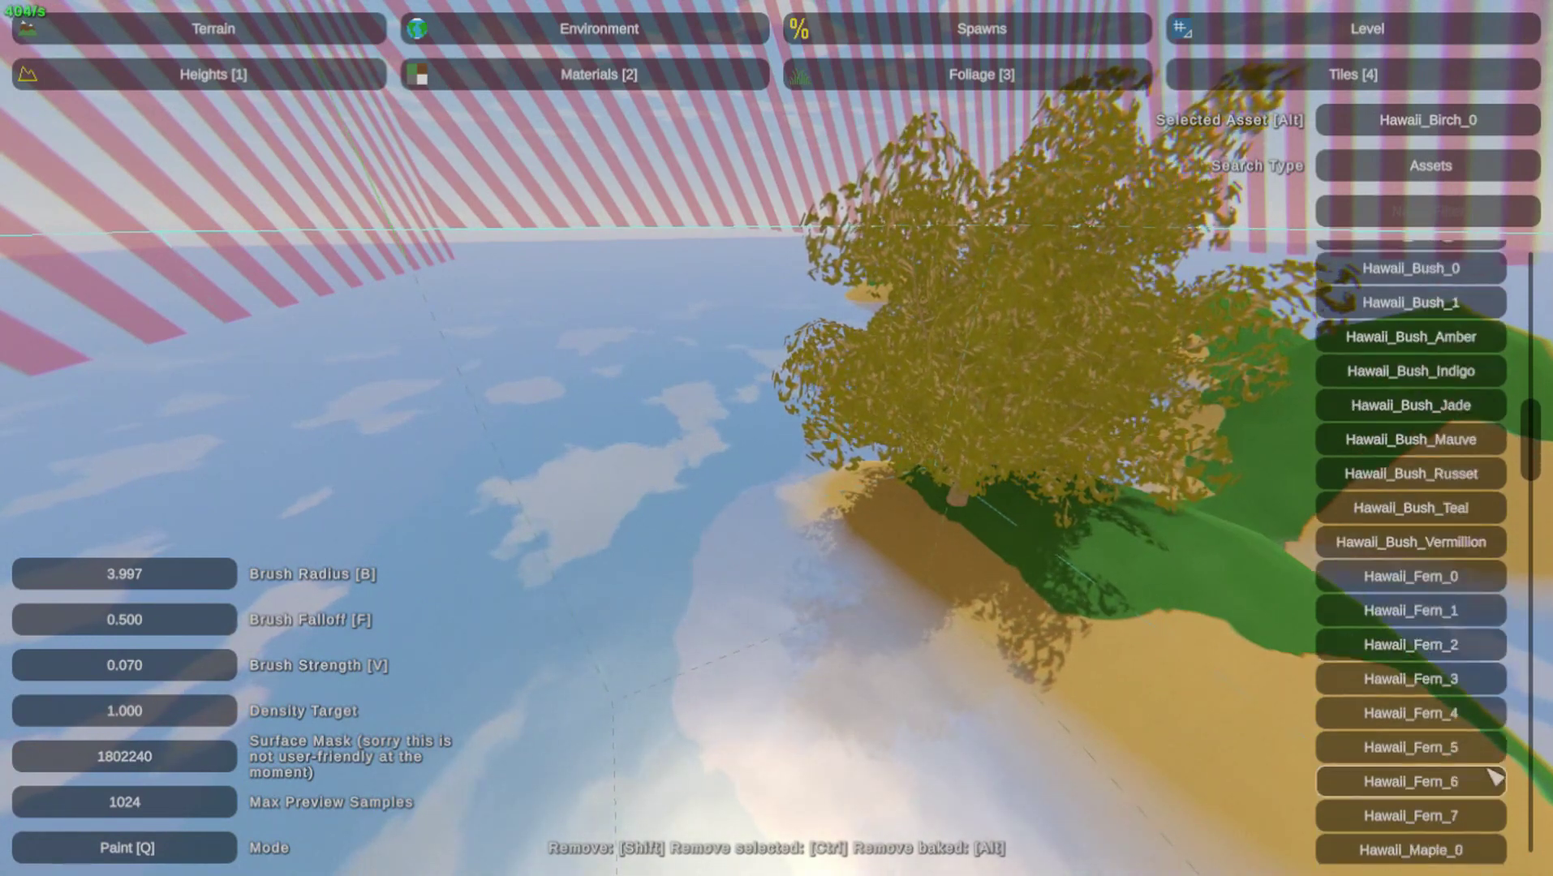
right_drag(777, 438, 776, 438)
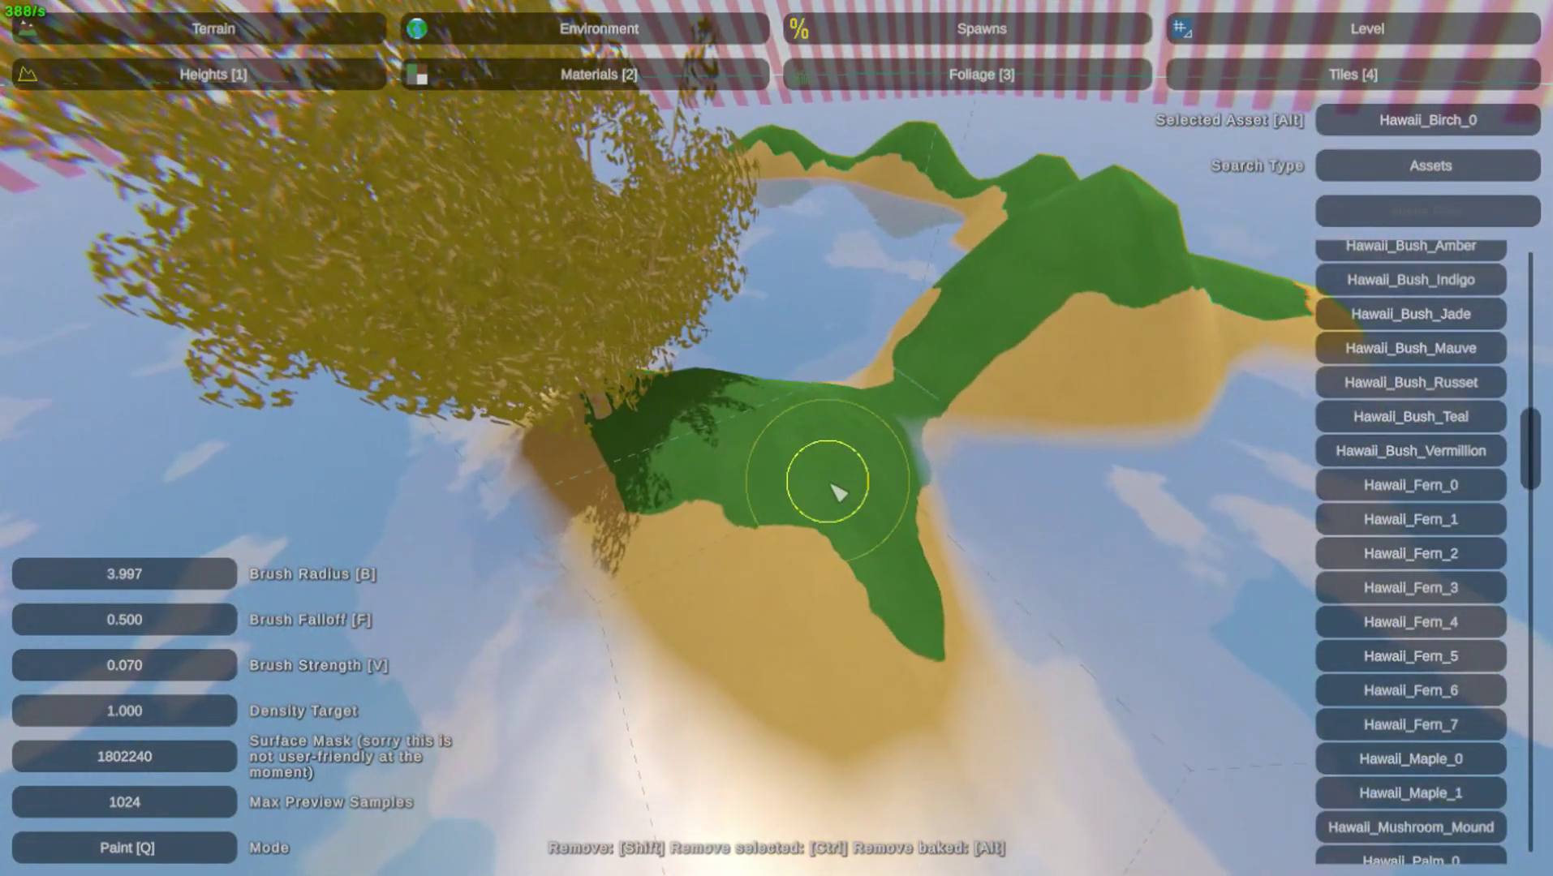
click(1411, 622)
click(950, 406)
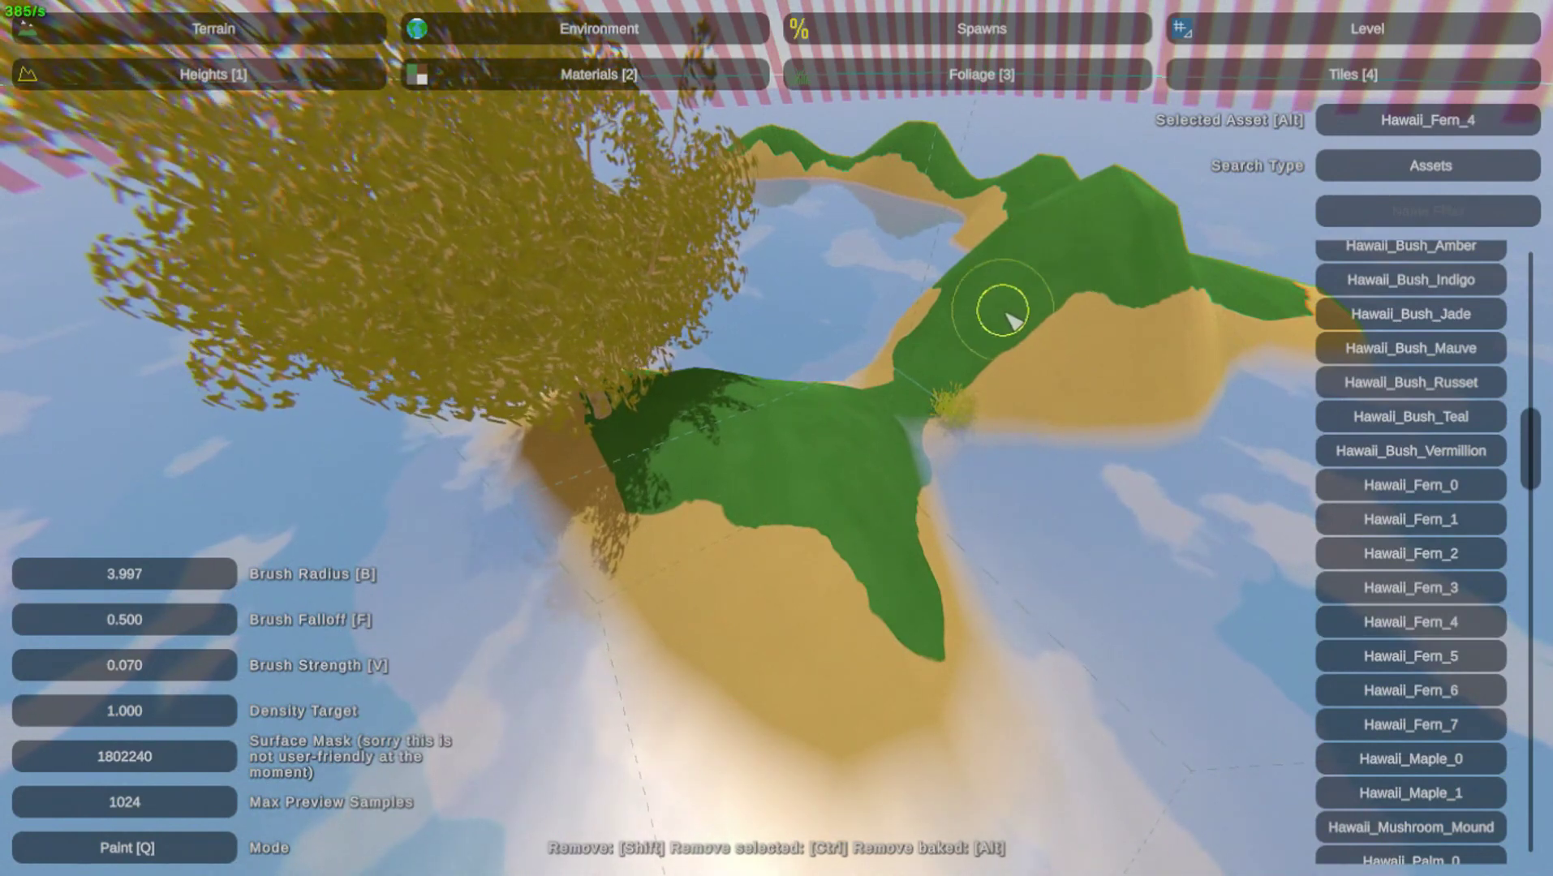
Erase the fern from the shoreline
key(w)
right_drag(957, 424, 777, 438)
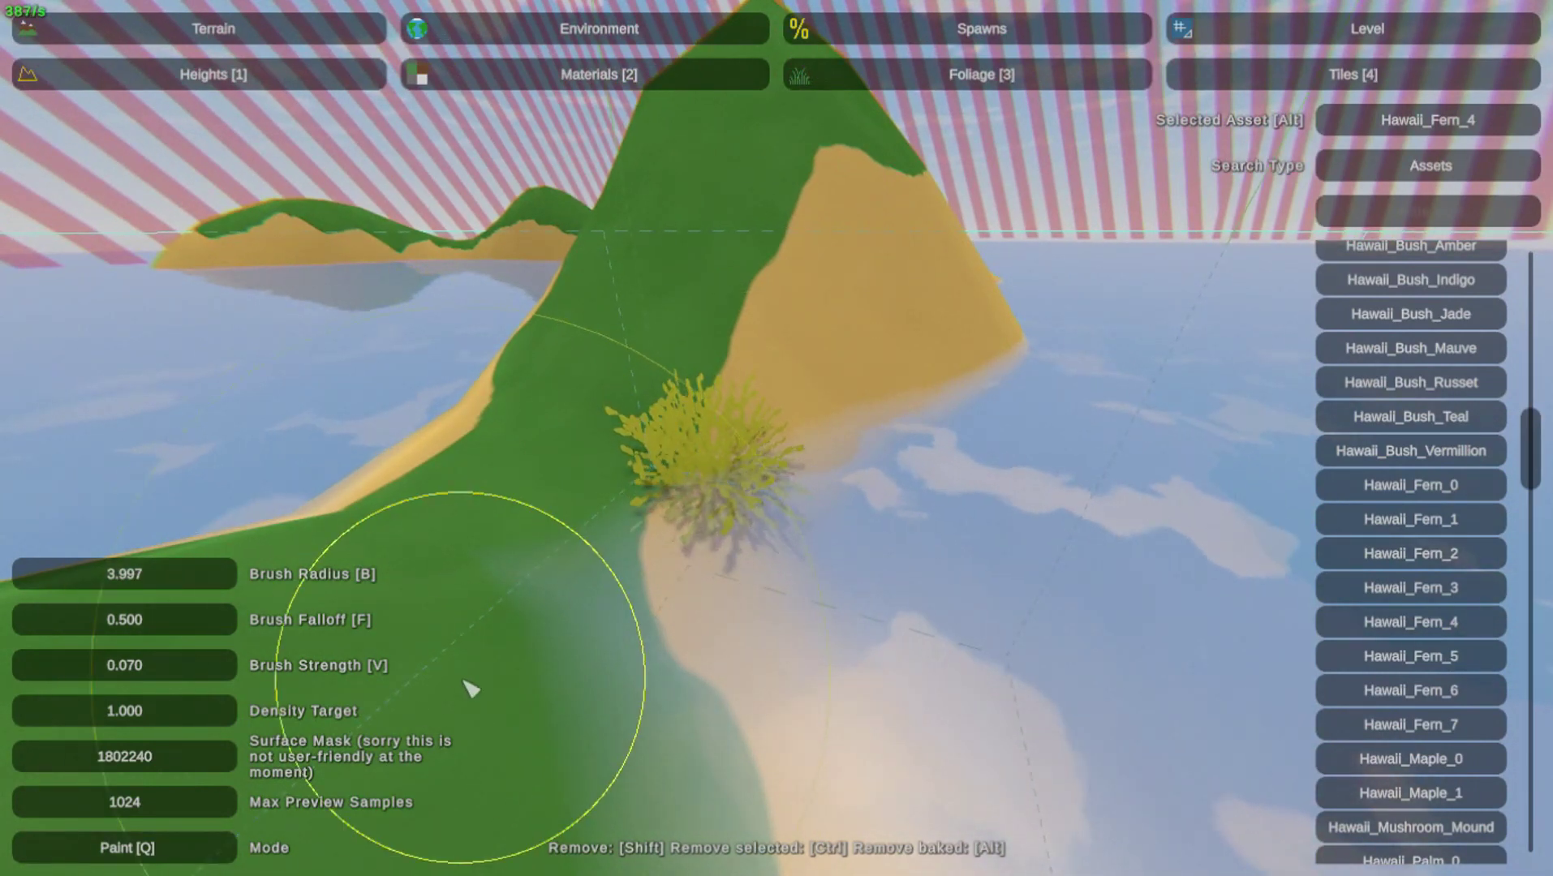
shift+click(724, 531)
right_drag(724, 532, 776, 438)
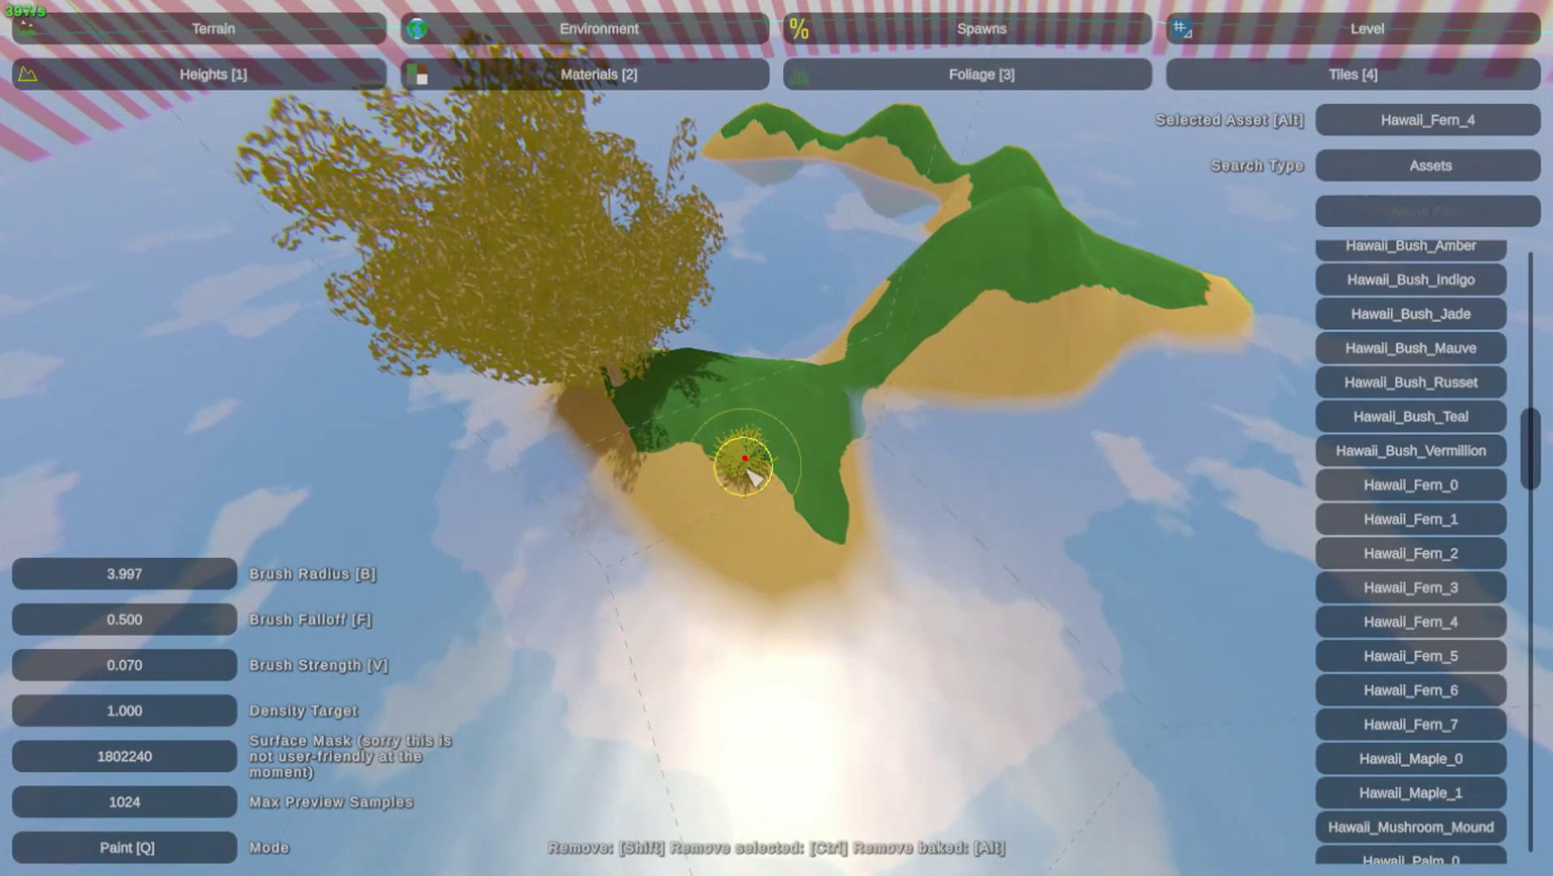
Paint several Hawaii_Fern_4 plants spread along the grassy part of the island
click(776, 401)
right_drag(797, 407, 776, 438)
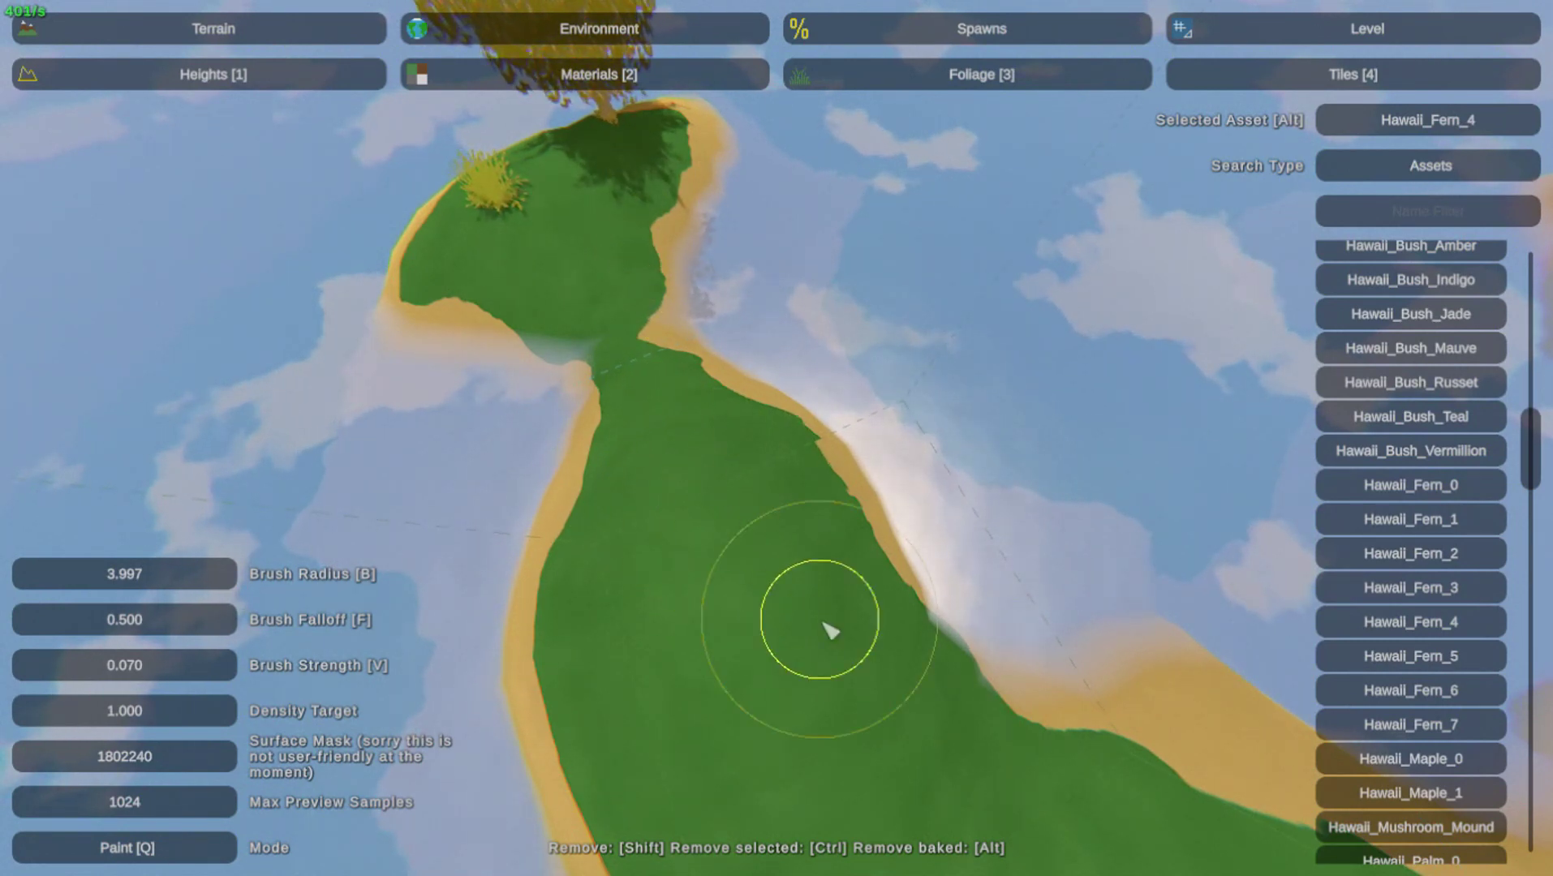
right_drag(849, 617, 777, 438)
drag(967, 449, 1020, 435)
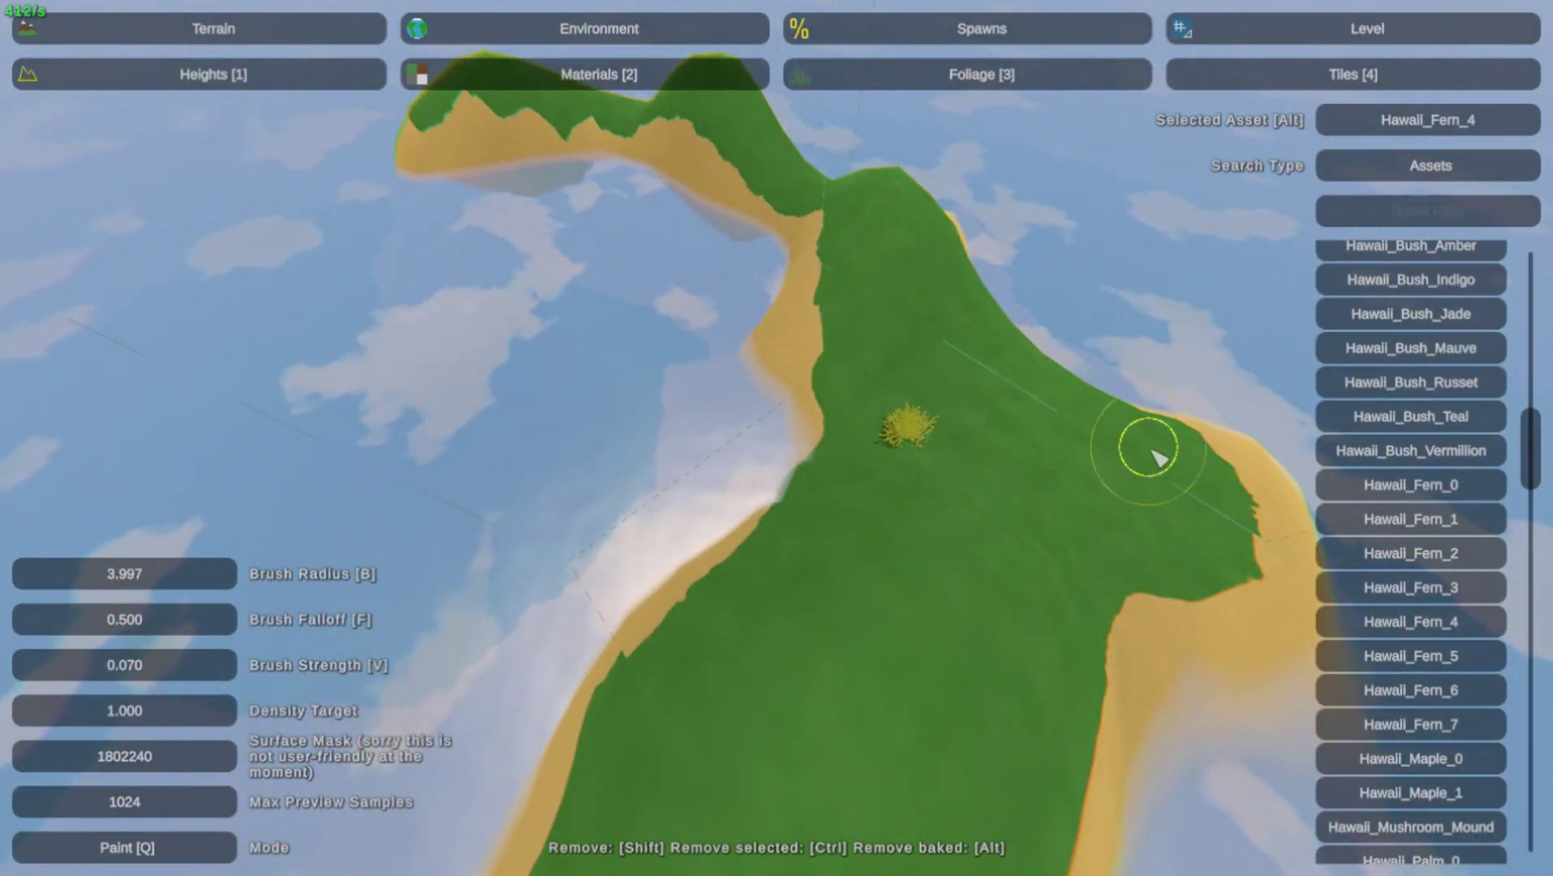
mouse_move(1166, 461)
right_down()
mouse_move(777, 437)
mouse_move(848, 471)
right_up()
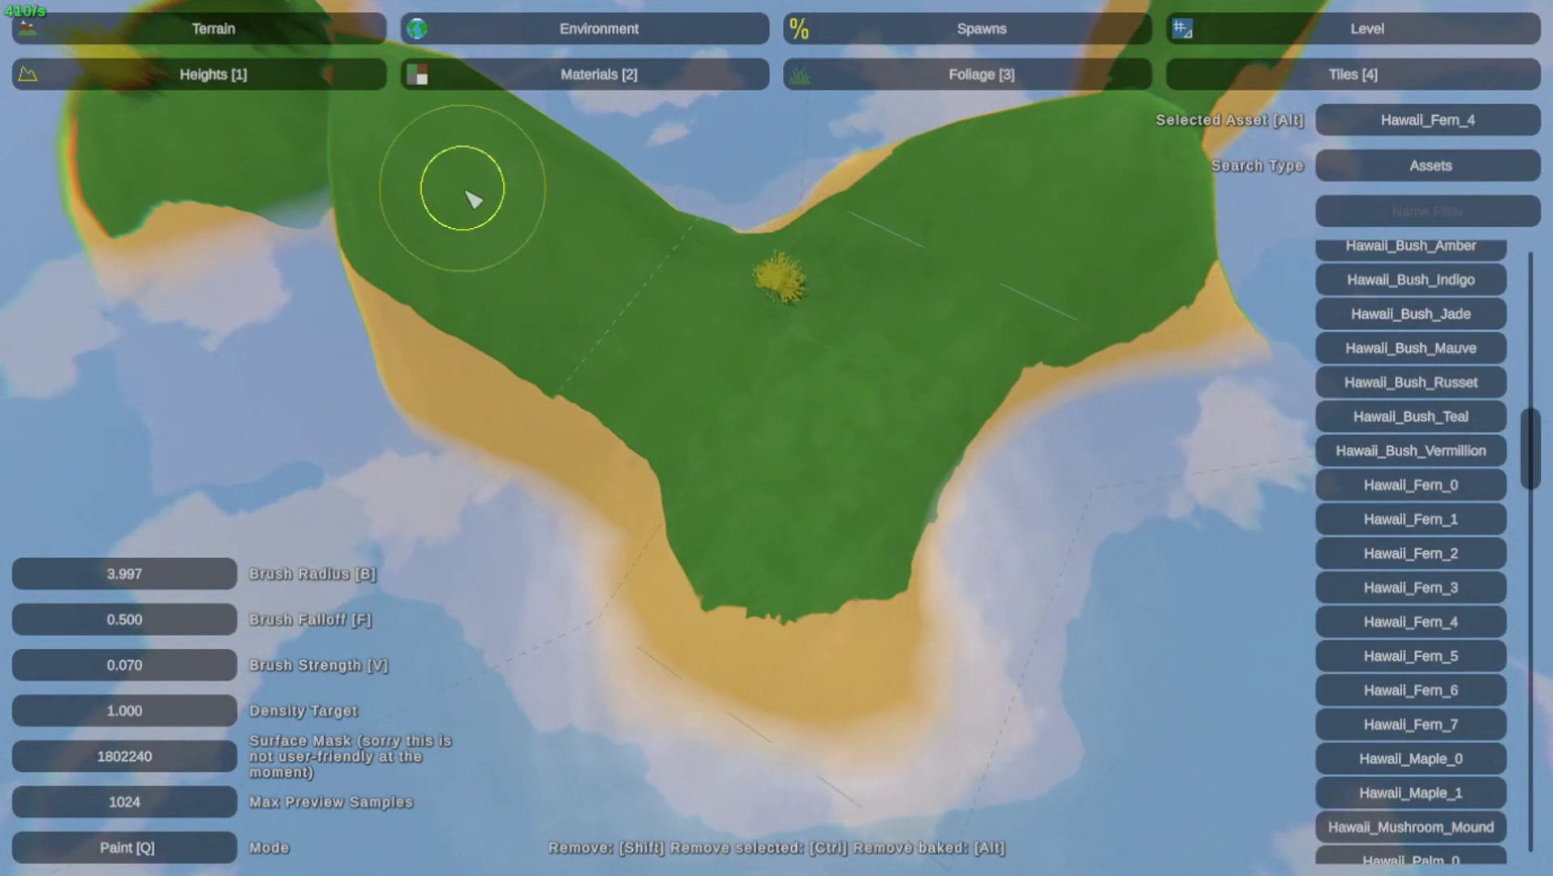
mouse_move(482, 198)
right_down()
mouse_move(766, 439)
mouse_move(800, 548)
right_up()
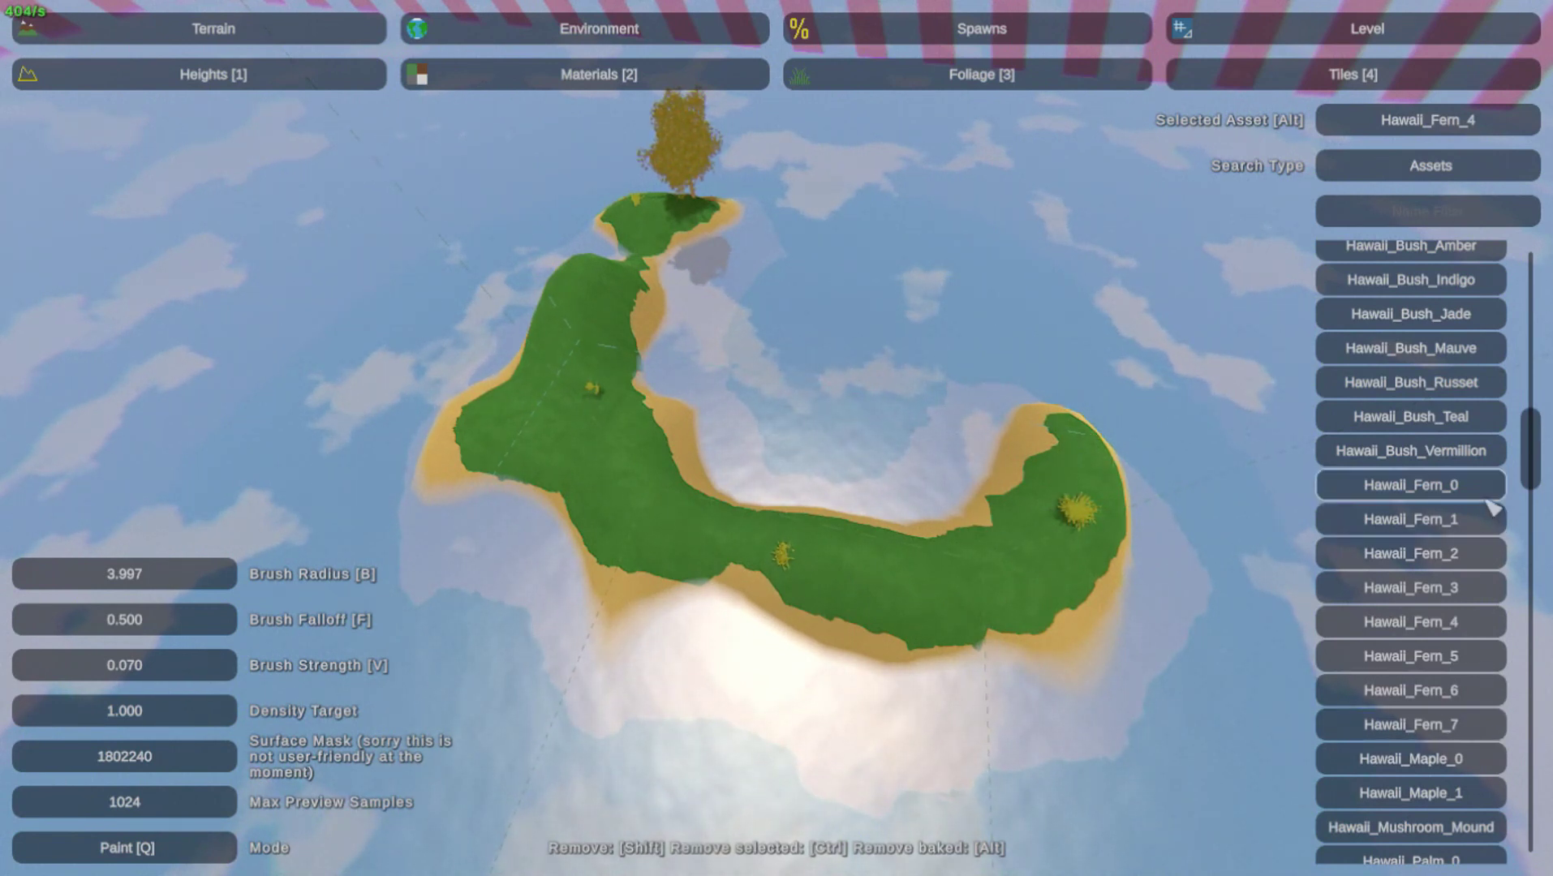
Select Hawaii_Birch_0 again and paint three birch trees at separate spots along the island
scroll(1482, 310, up, 1)
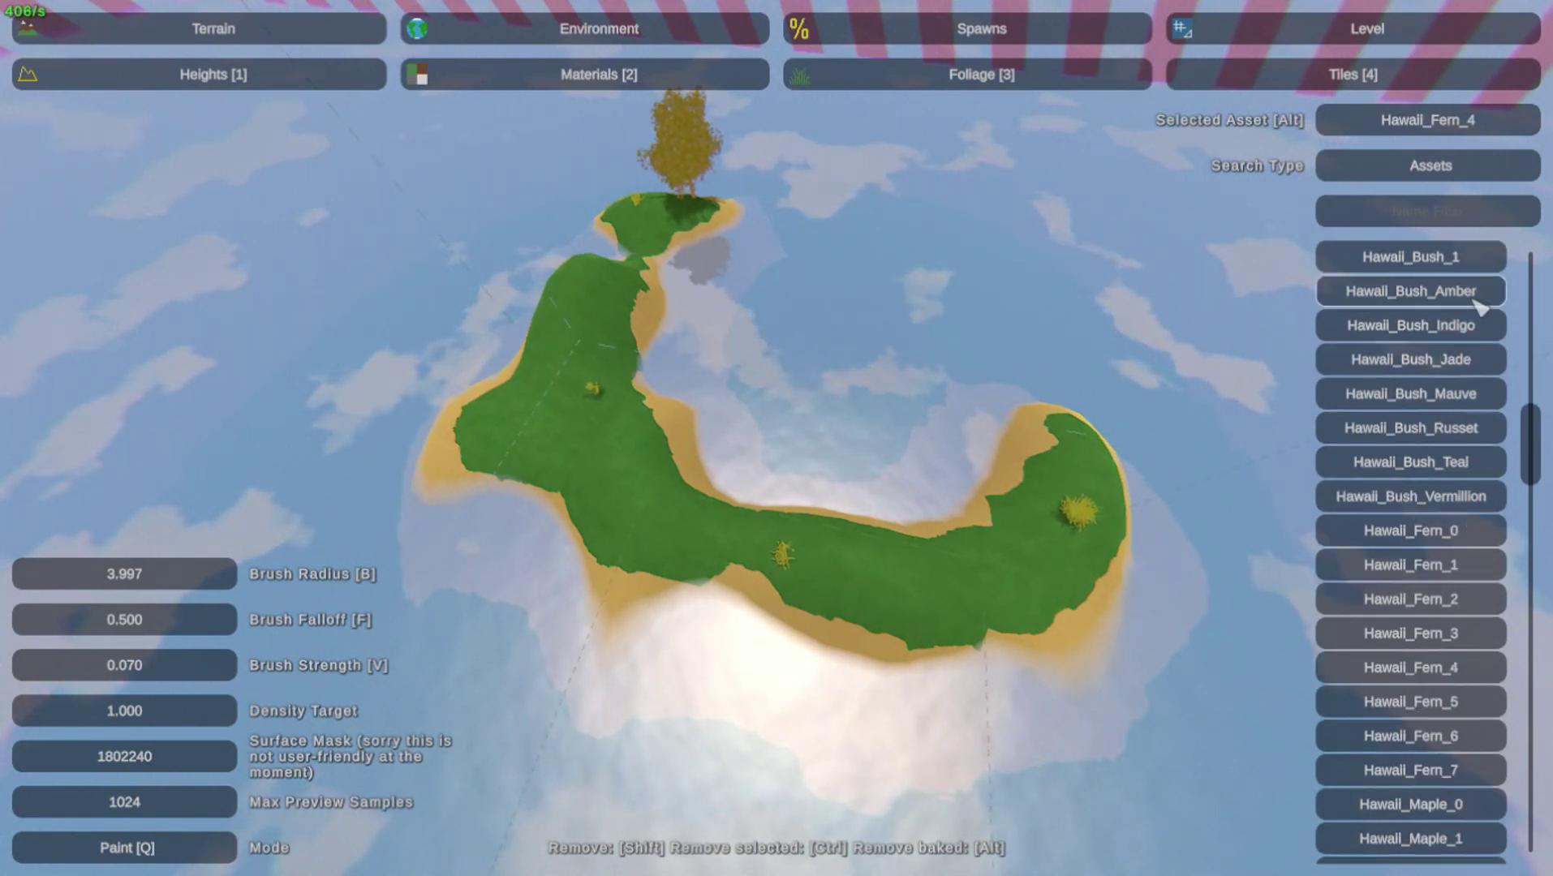
scroll(1482, 307, up, 5)
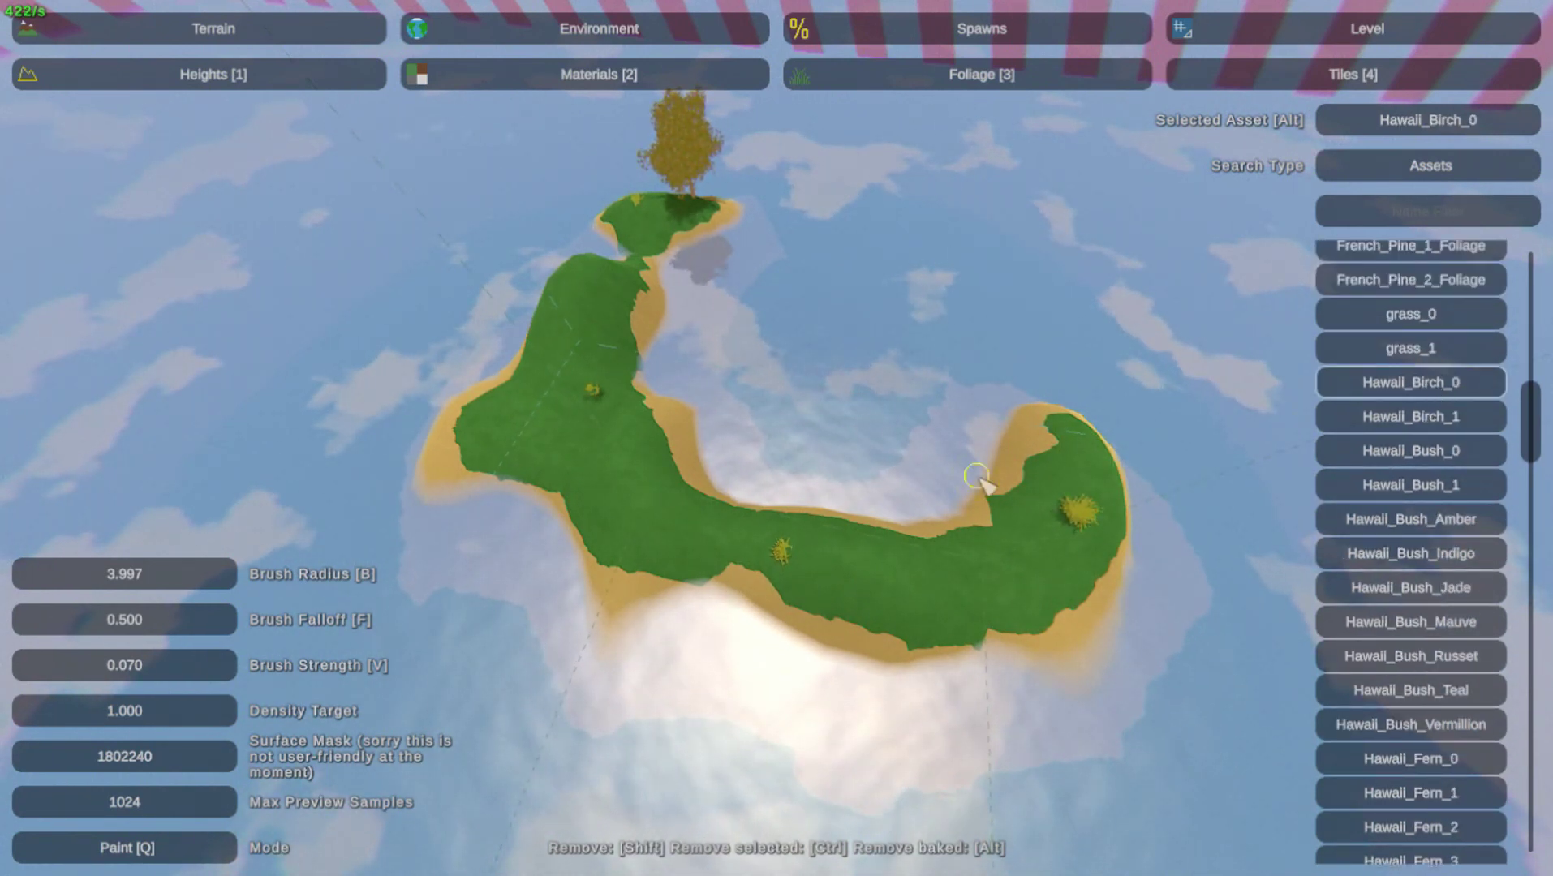
click(1017, 574)
click(676, 524)
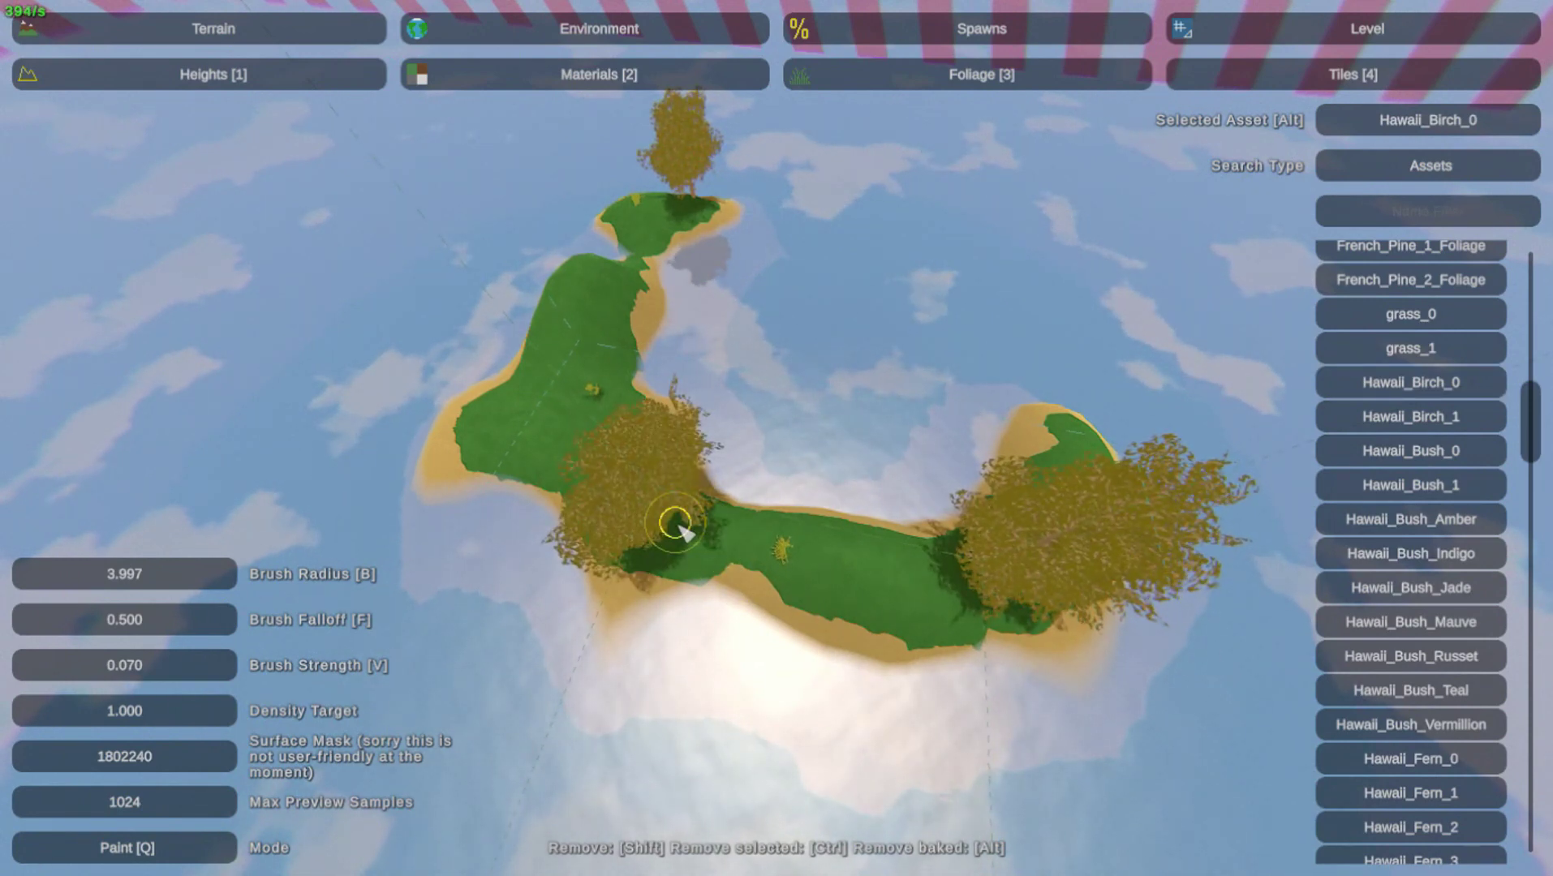
click(573, 303)
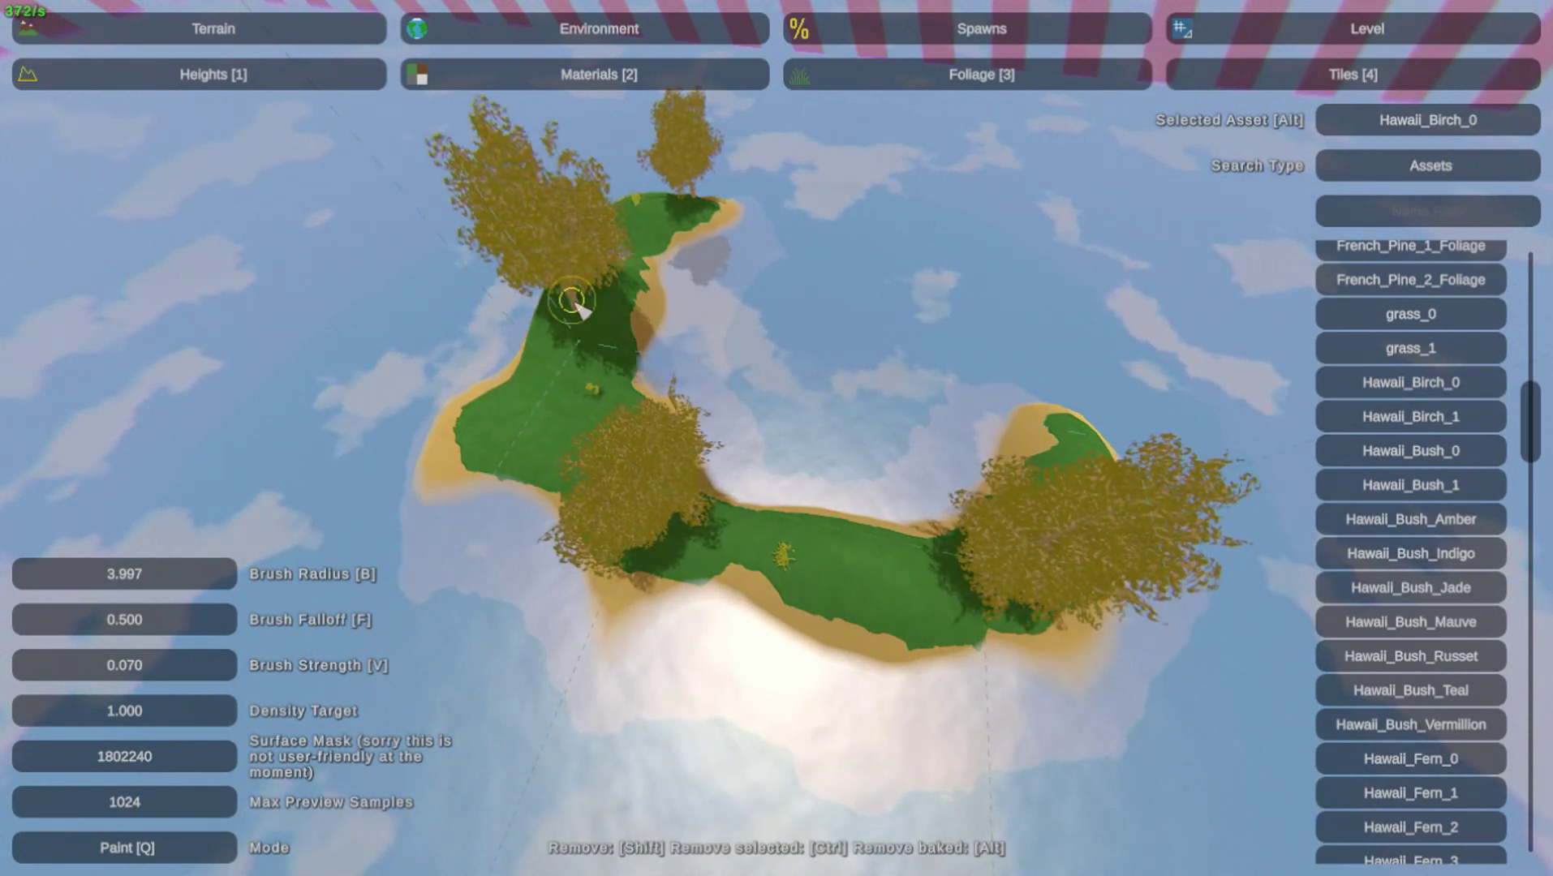
key(a)
right_drag(542, 395, 777, 438)
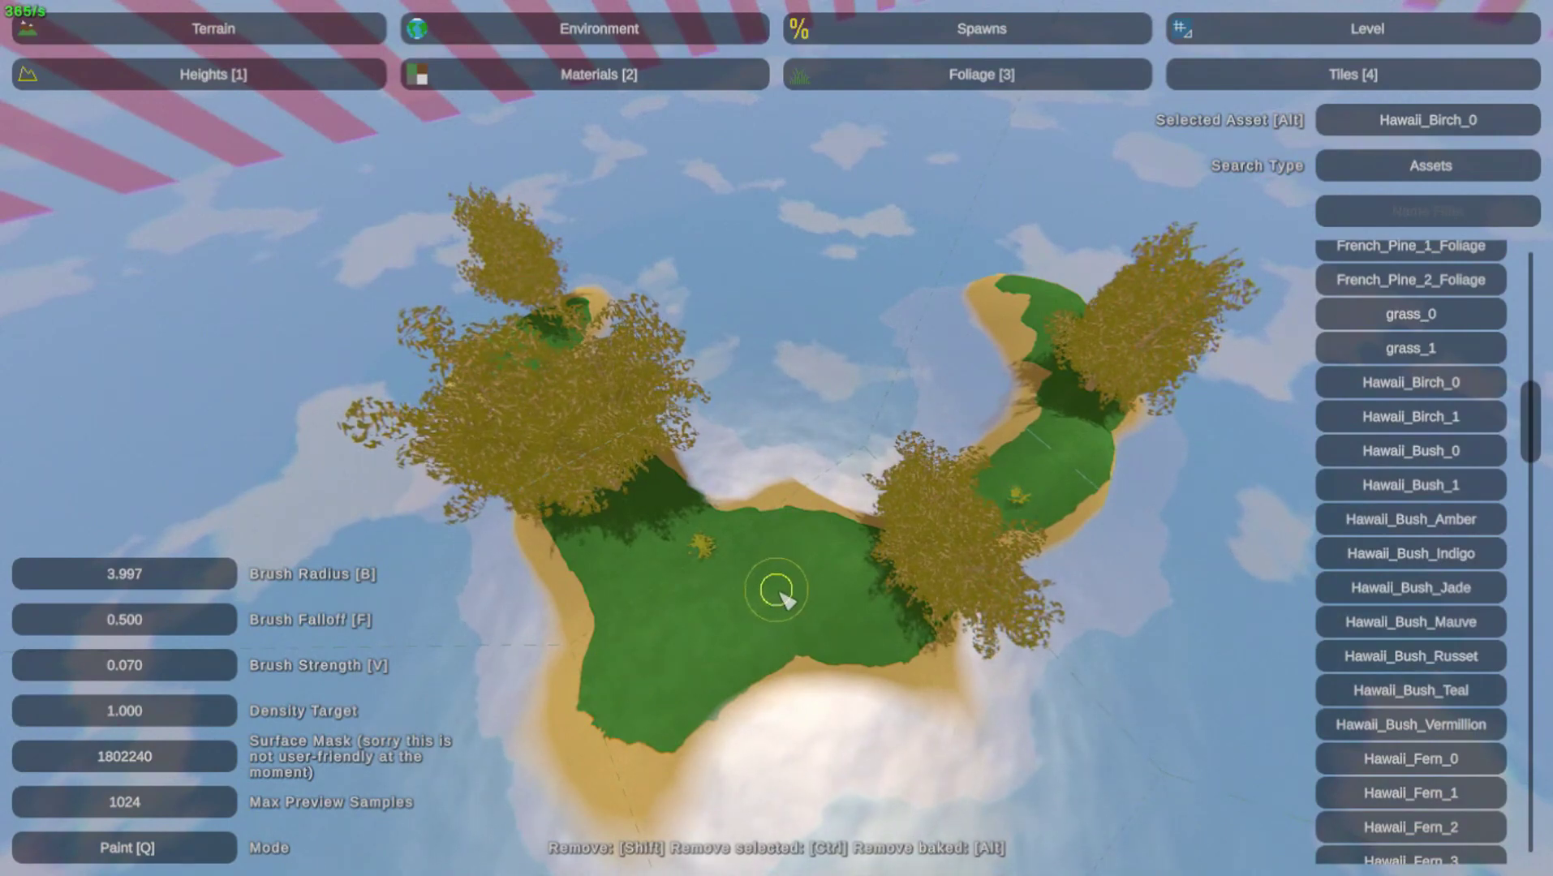
Filter the foliage assets by "hawaii" and select Hawaii_Palm_1
key(a)
right_drag(752, 570, 776, 439)
key(s)
key(w)
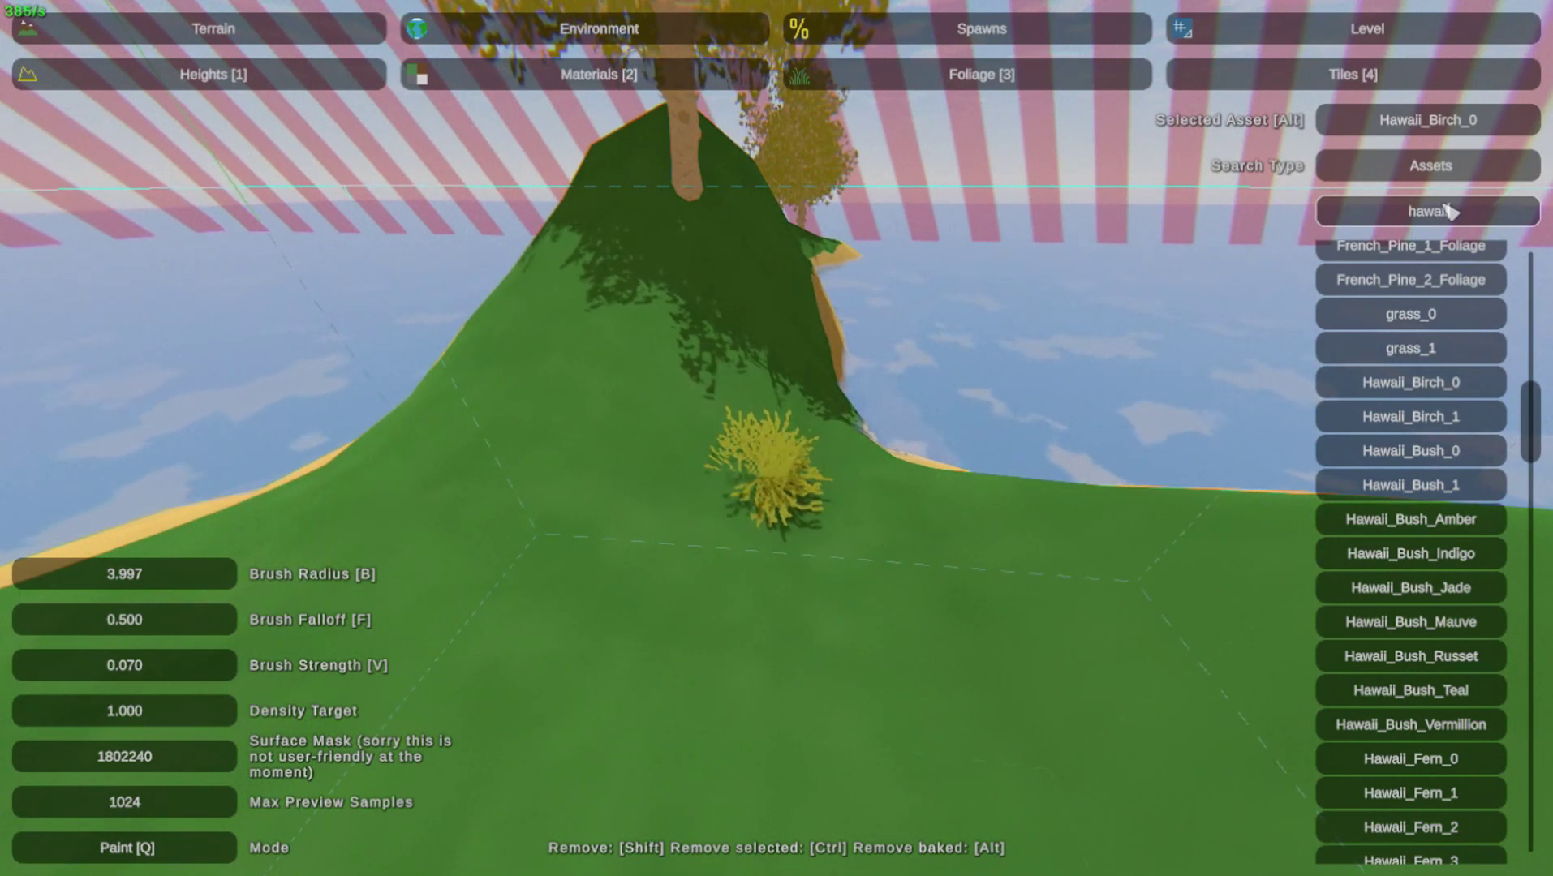
scroll(1449, 211, down, 5)
scroll(1457, 353, up, 4)
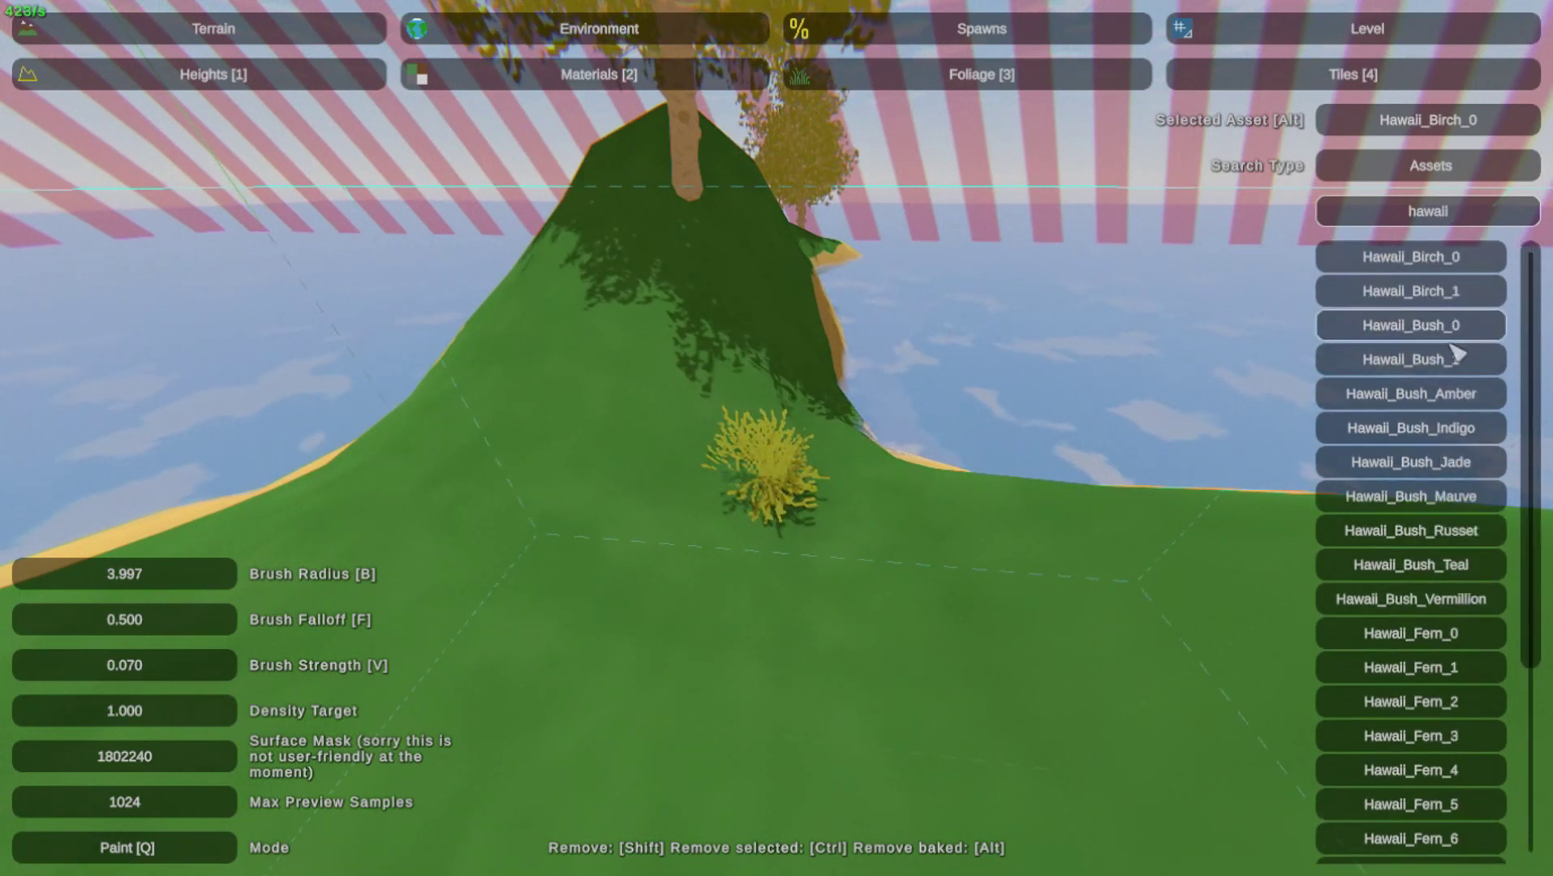
scroll(1428, 422, down, 3)
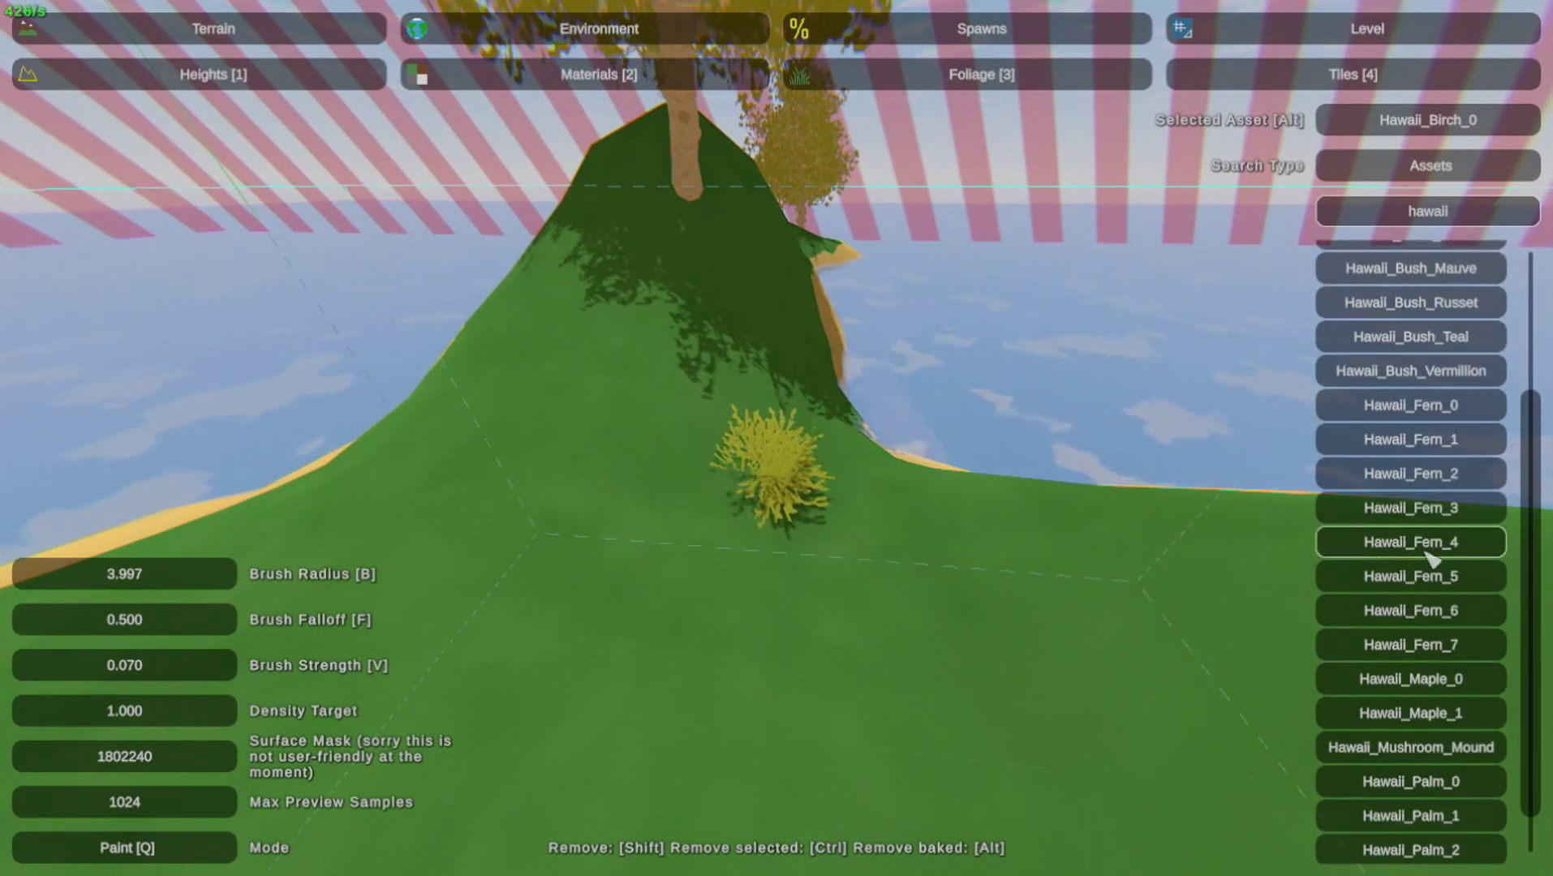
scroll(1433, 558, down, 1)
click(1448, 760)
Paint two Hawaii_Palm_1 trees on the grass between the birch trees and on the island's outer point
key(s)
right_drag(1089, 707, 777, 438)
click(573, 466)
right_drag(552, 584, 777, 438)
key(s)
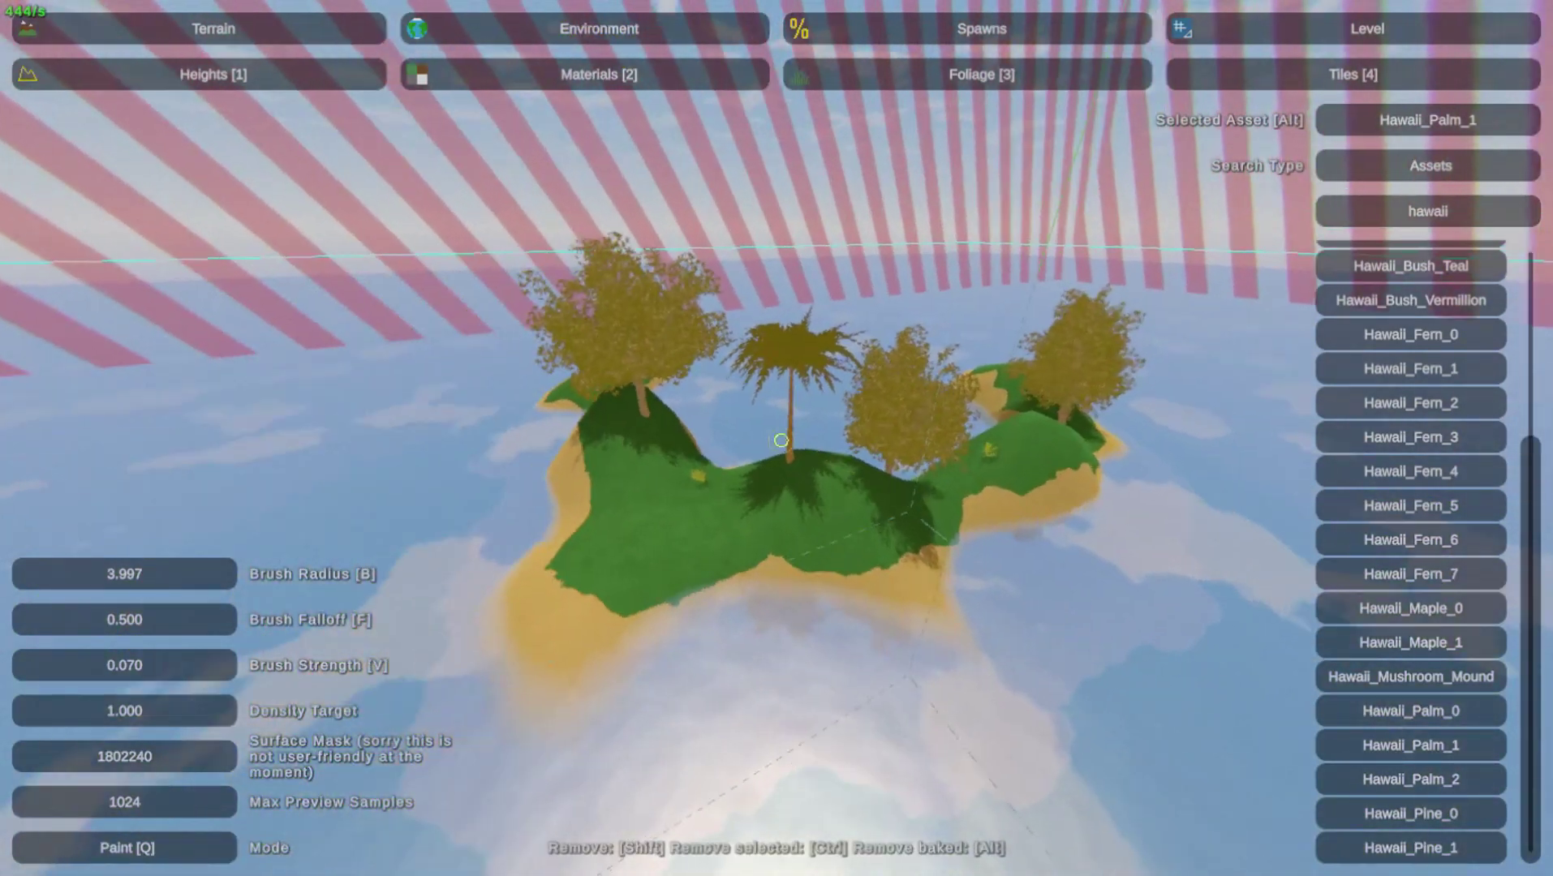
key(w)
click(667, 565)
key(d)
right_drag(667, 565, 786, 441)
Set the foliage mode to Exact and place three individual Hawaii_Palm_1 trees around the island's far end
click(104, 848)
click(141, 851)
click(151, 859)
click(862, 526)
click(902, 549)
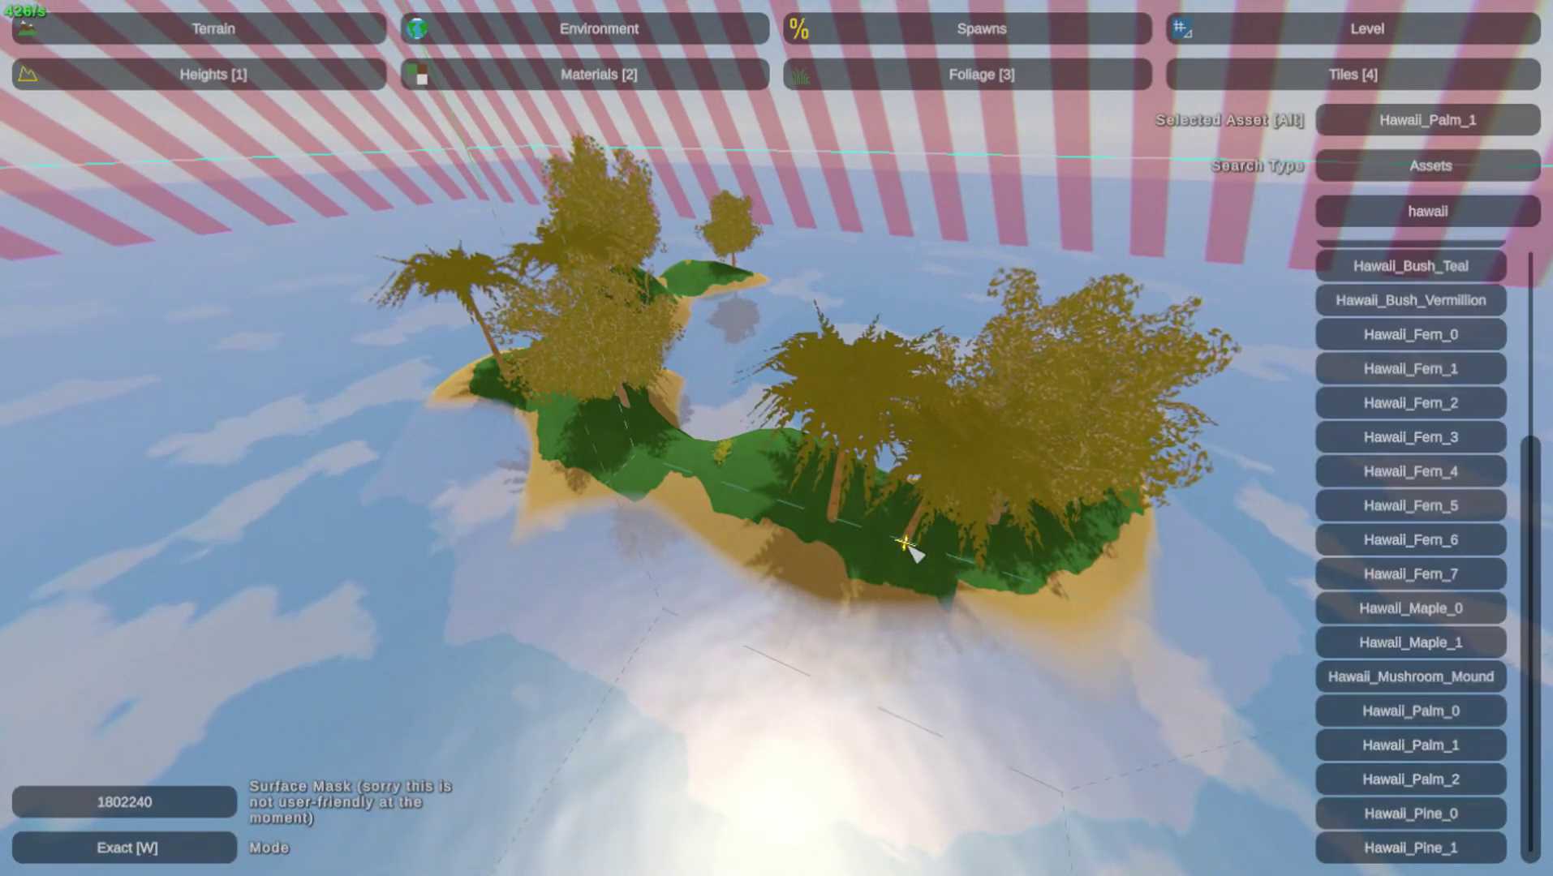
key(d)
right_drag(860, 542, 777, 438)
click(471, 499)
Return to Paint mode, enlarge the brush radius to 212.946, and erase all foliage on the island
key(w)
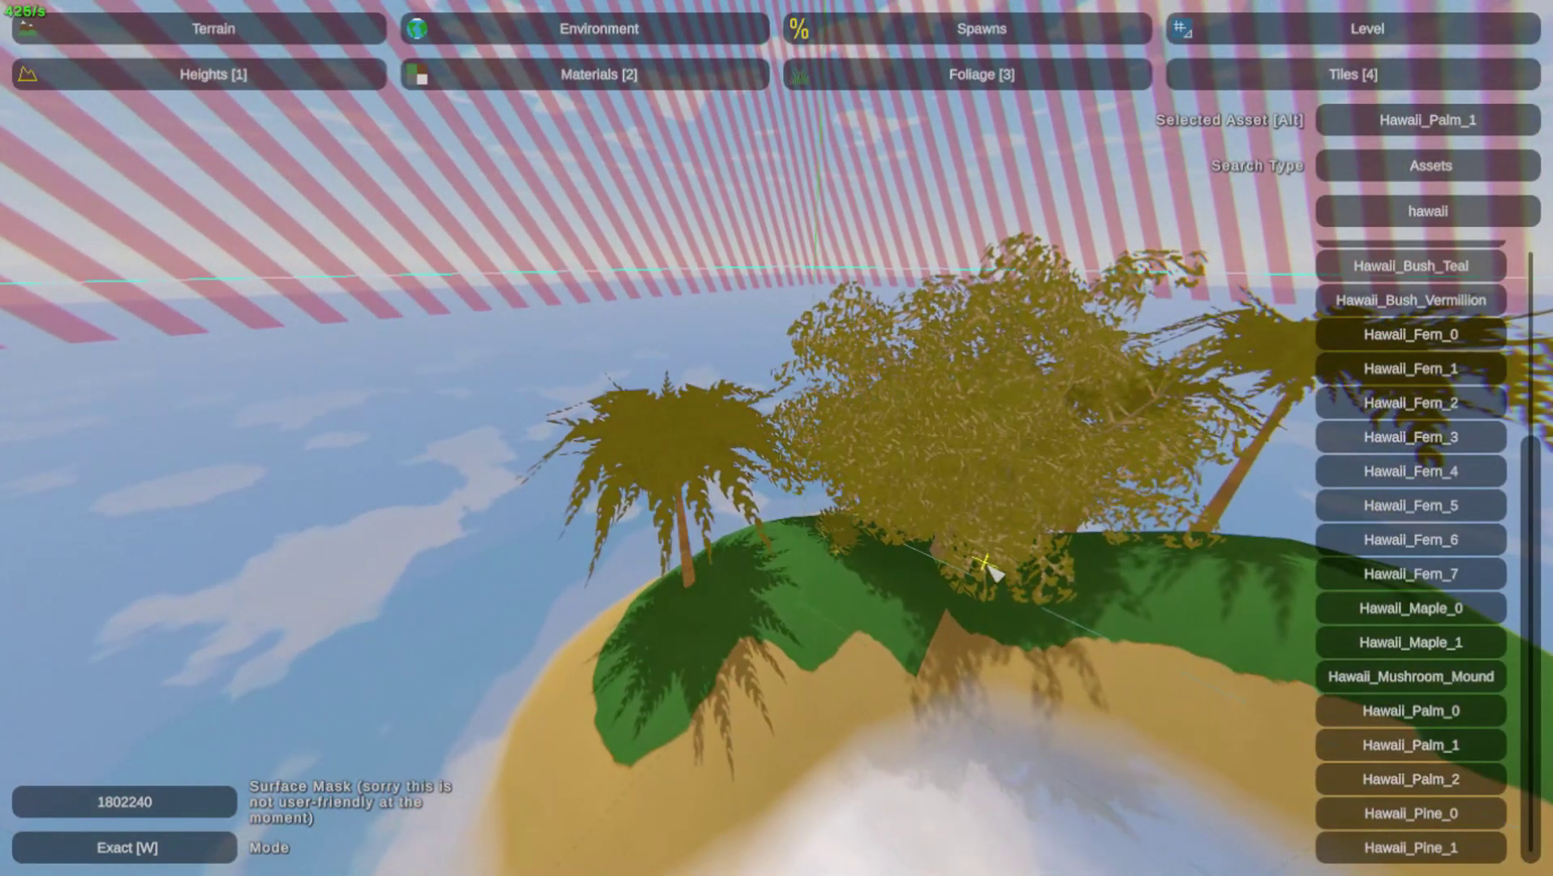
click(119, 868)
click(121, 851)
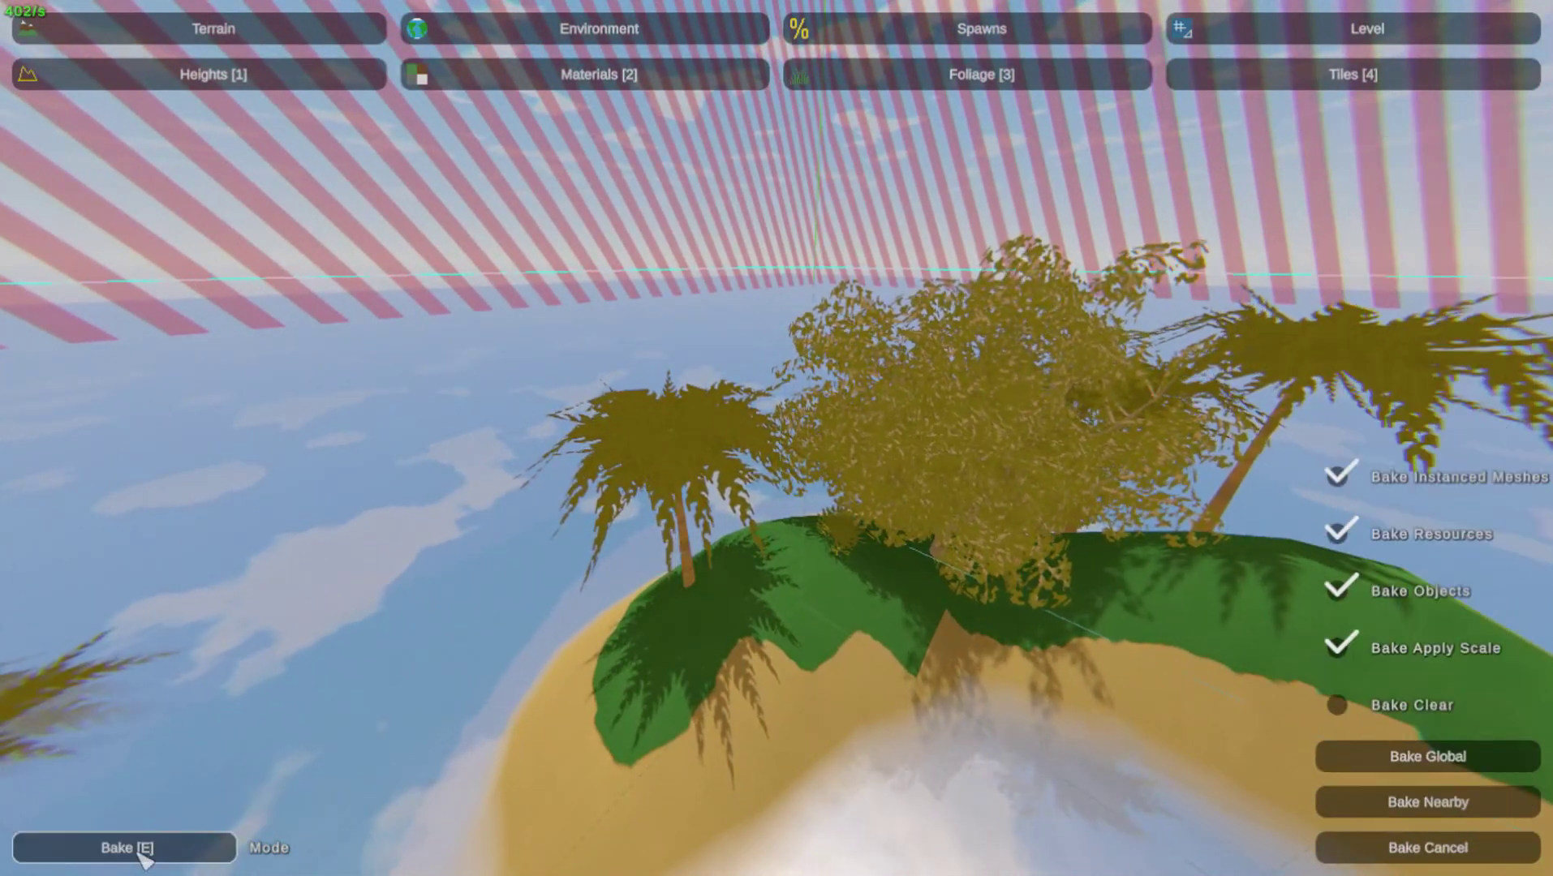
click(142, 850)
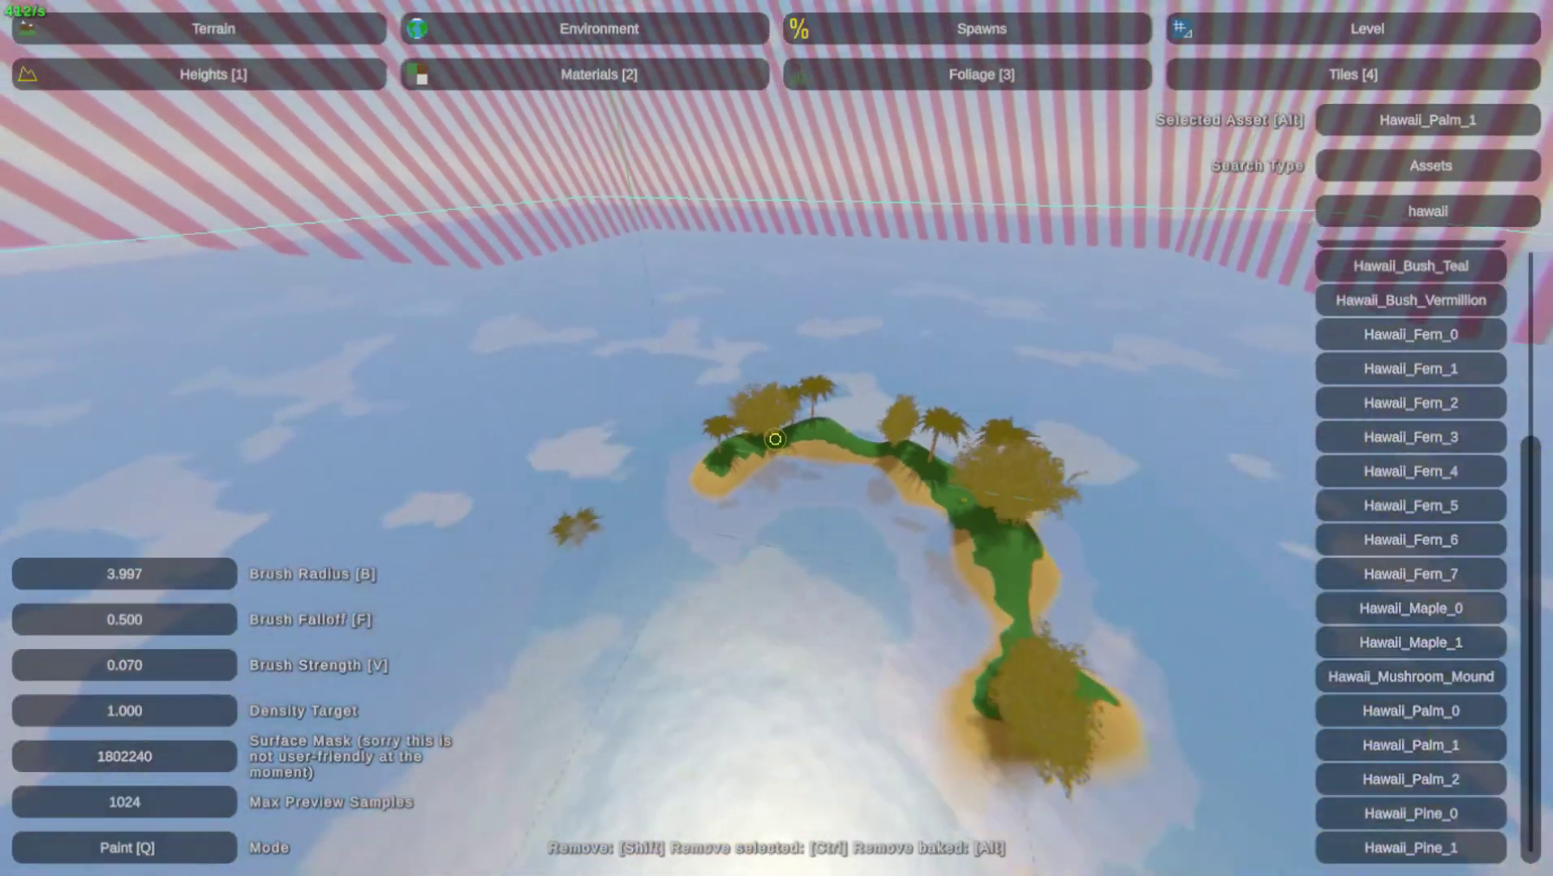
right_drag(775, 439, 776, 438)
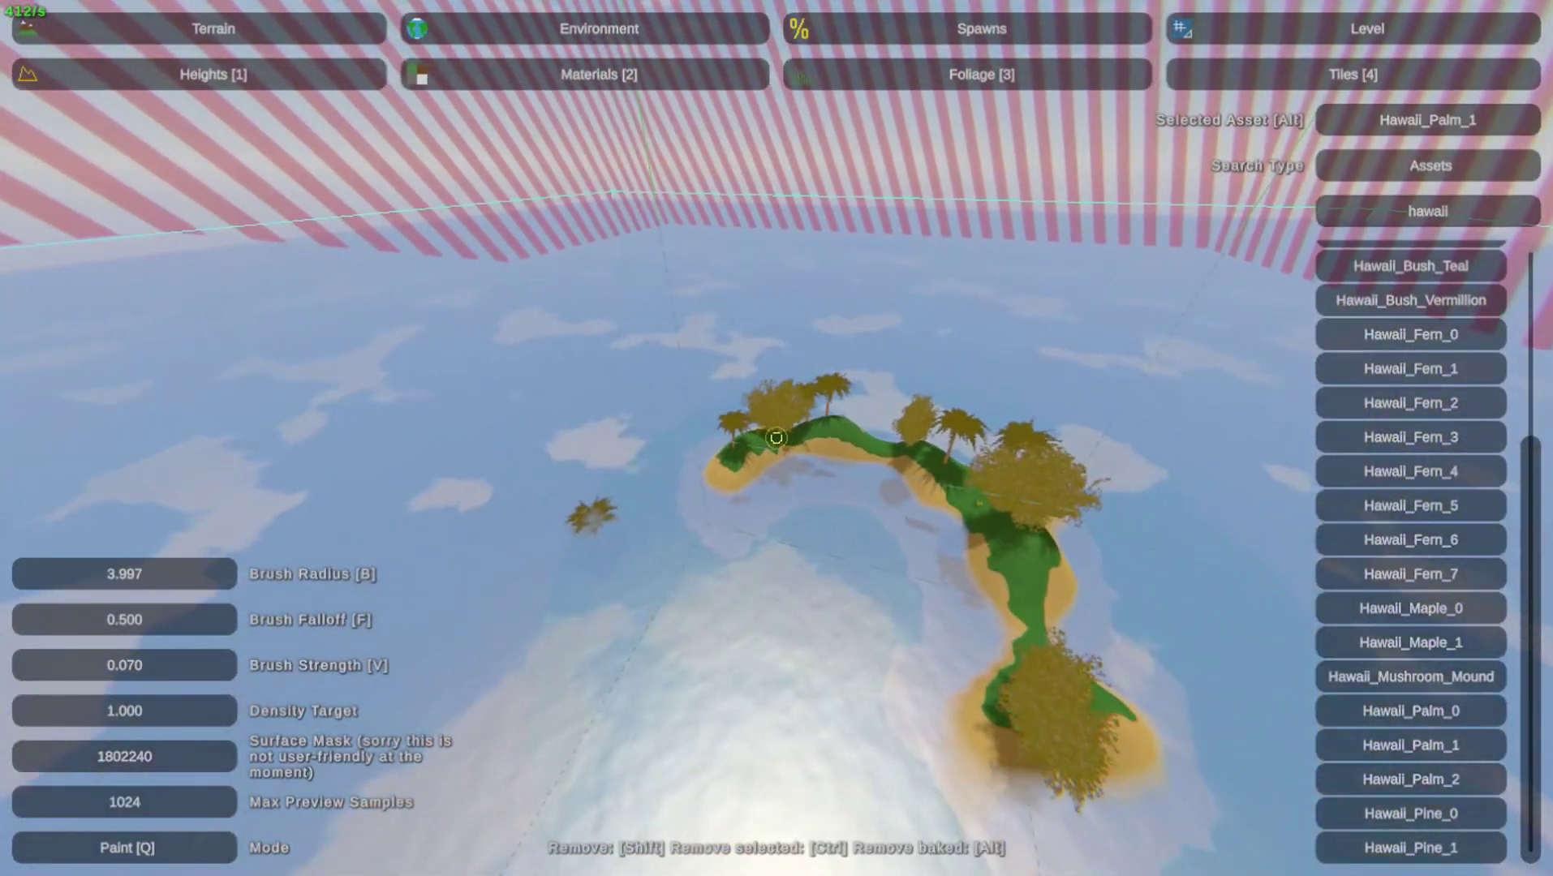
key(b)
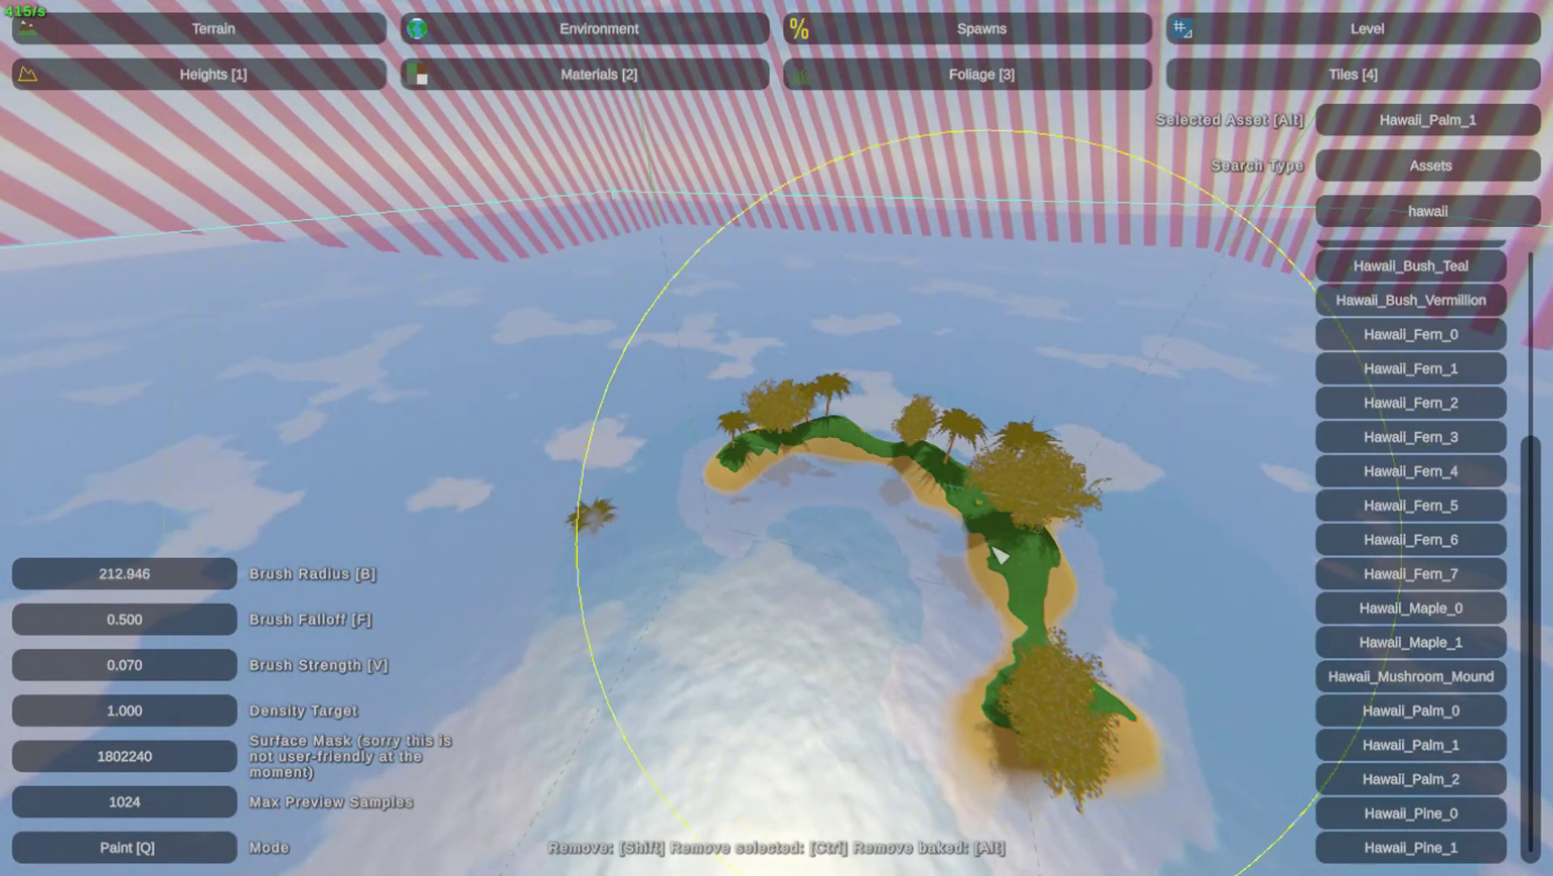
shift+click(883, 588)
Set the foliage mode to Exact and place three Hawaii_Palm_1 trees on one end of the island
right_drag(884, 589, 777, 438)
key(w)
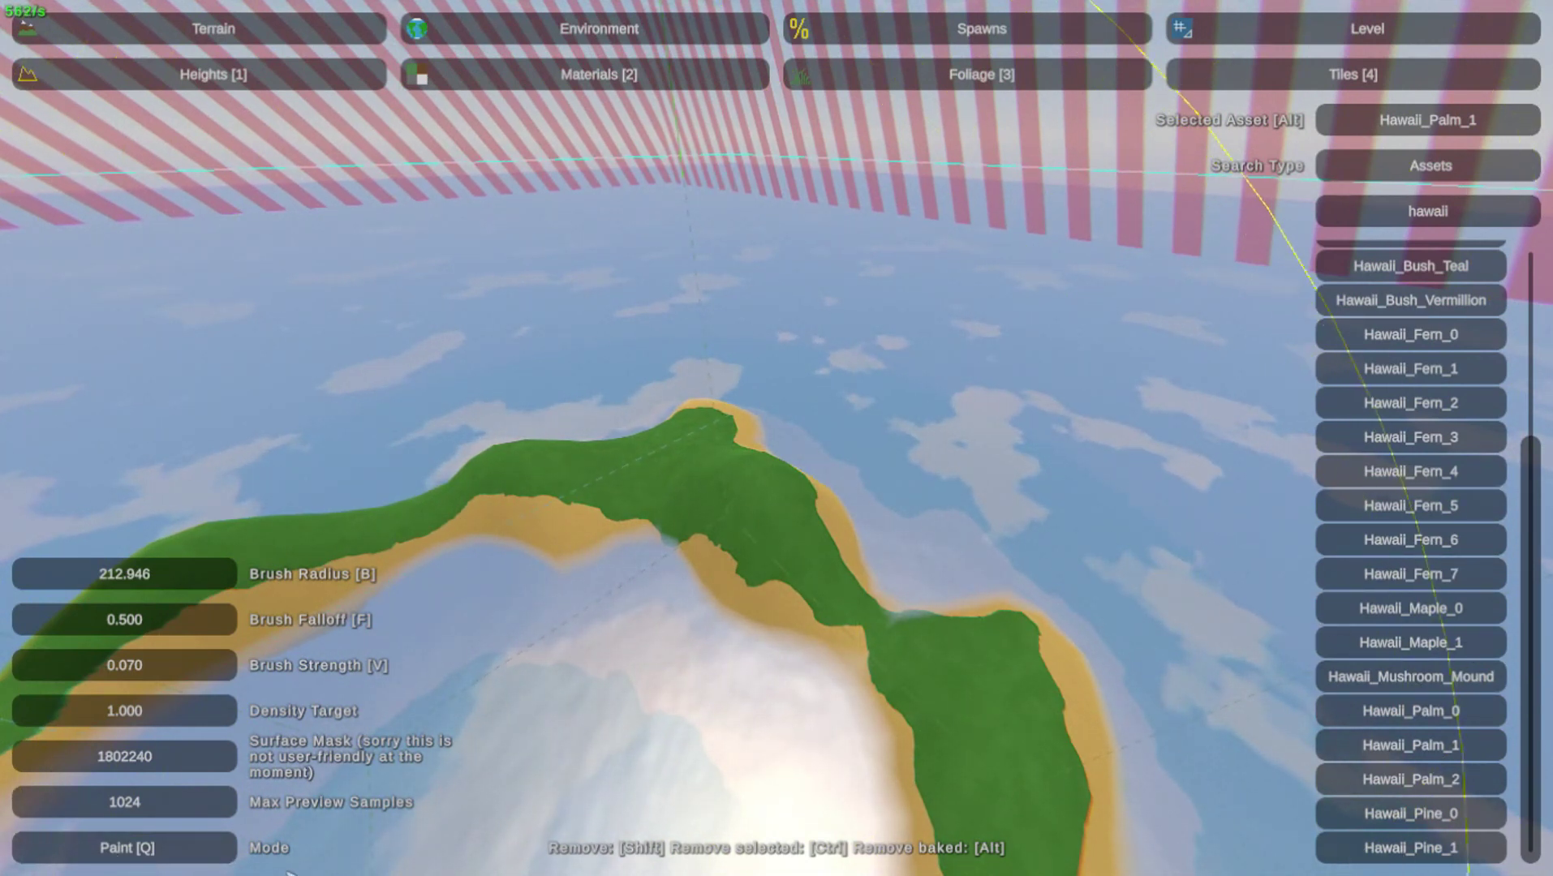
click(214, 849)
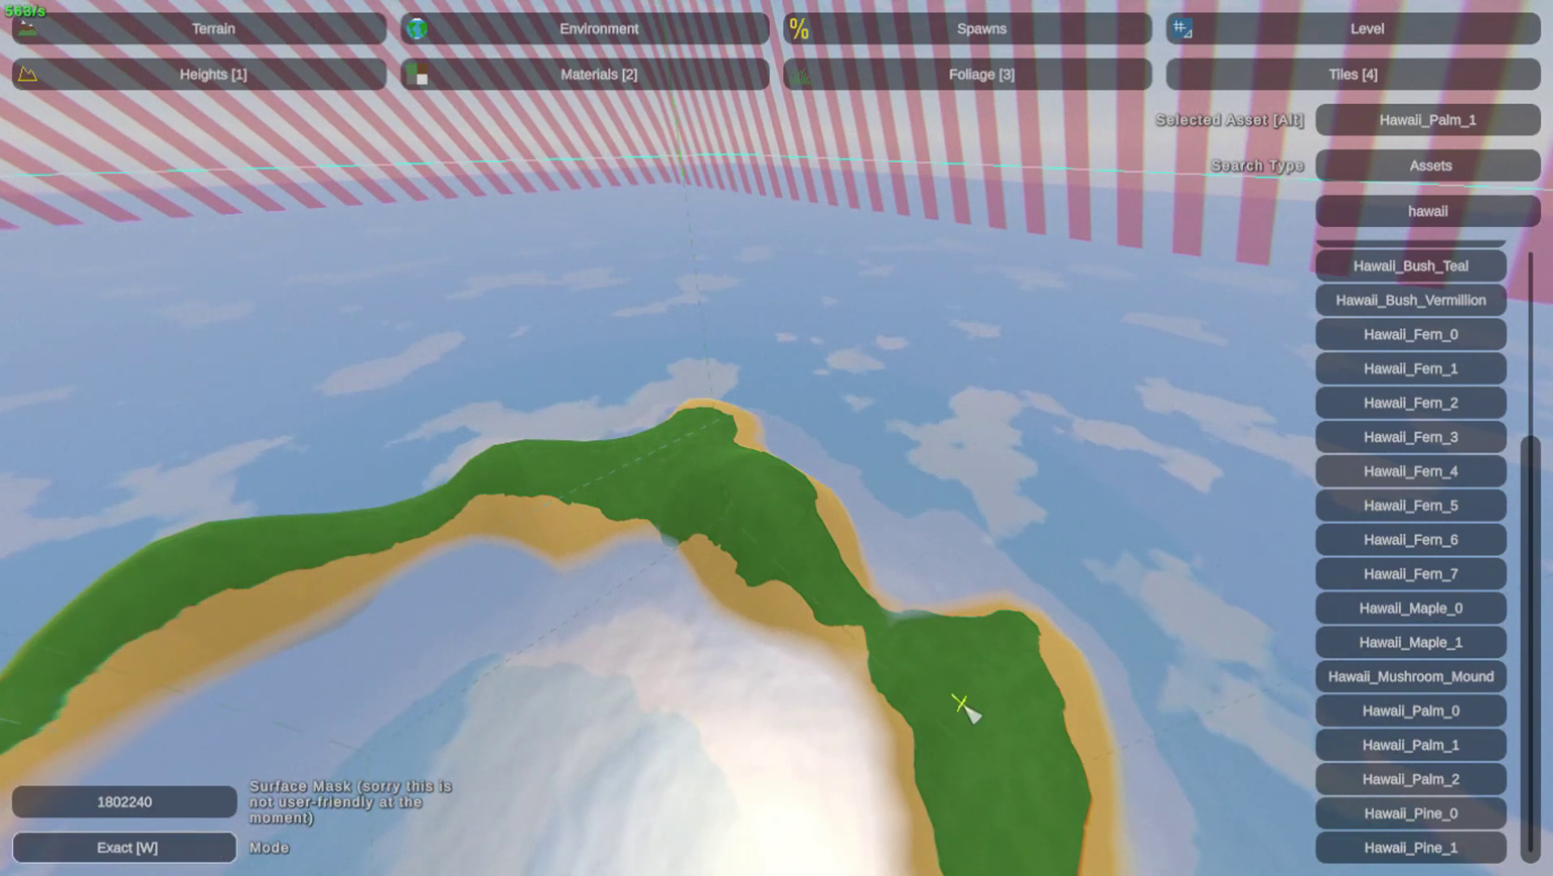
right_drag(961, 704, 777, 438)
key(w)
click(783, 487)
key(s)
click(766, 499)
click(525, 473)
right_drag(526, 473, 777, 438)
key(a)
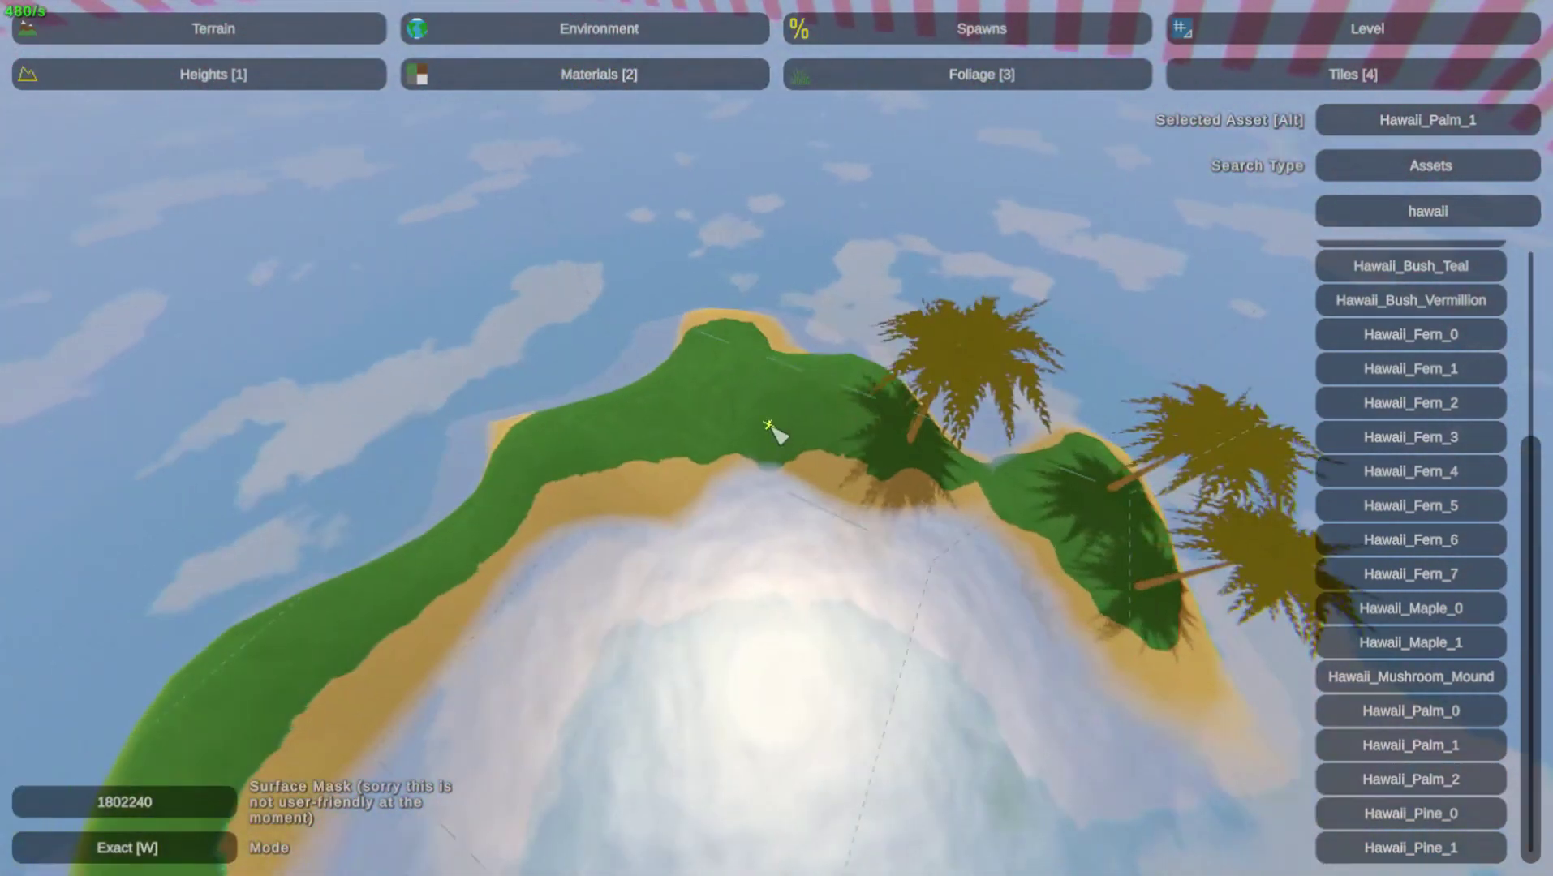
Place two more Hawaii_Palm_1 trees further along the island's grassy ridge
click(733, 367)
right_drag(733, 367, 777, 438)
key(a)
click(496, 399)
right_drag(496, 398, 777, 438)
key(a)
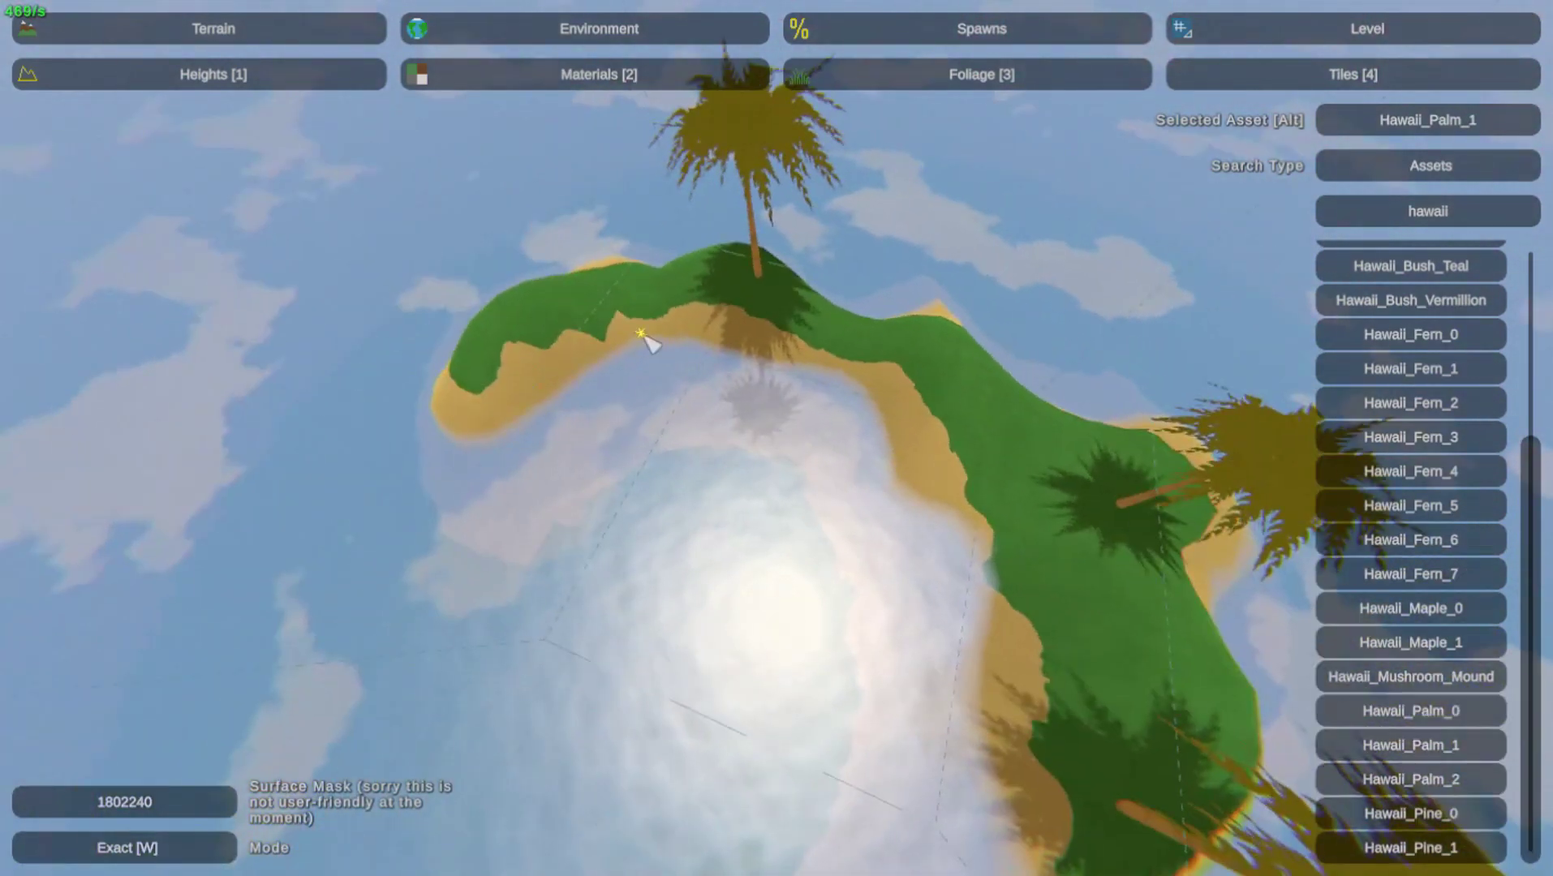
Place another Hawaii_Palm_1 tree near the island's curved far end
click(554, 314)
right_drag(554, 315, 772, 438)
key(d)
key(a)
key(a)
Select the Hawaii_Fern_7 asset and place a small cluster of these ferns on the island's hilltop
click(1412, 574)
right_drag(1015, 591, 781, 442)
key(w)
click(886, 378)
right_drag(886, 377, 779, 440)
key(s)
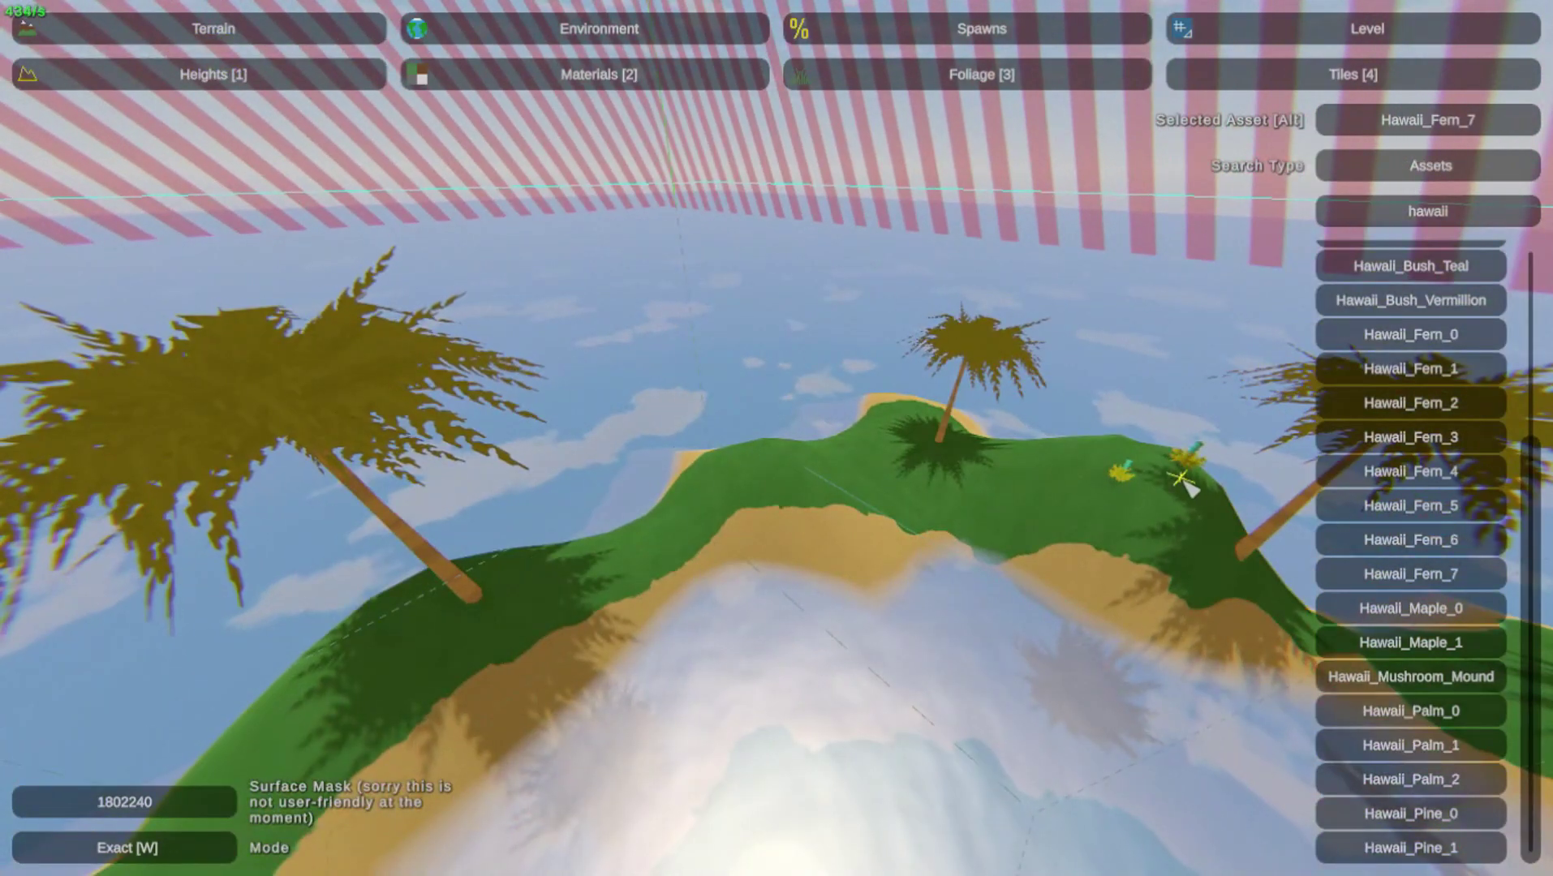
click(1148, 477)
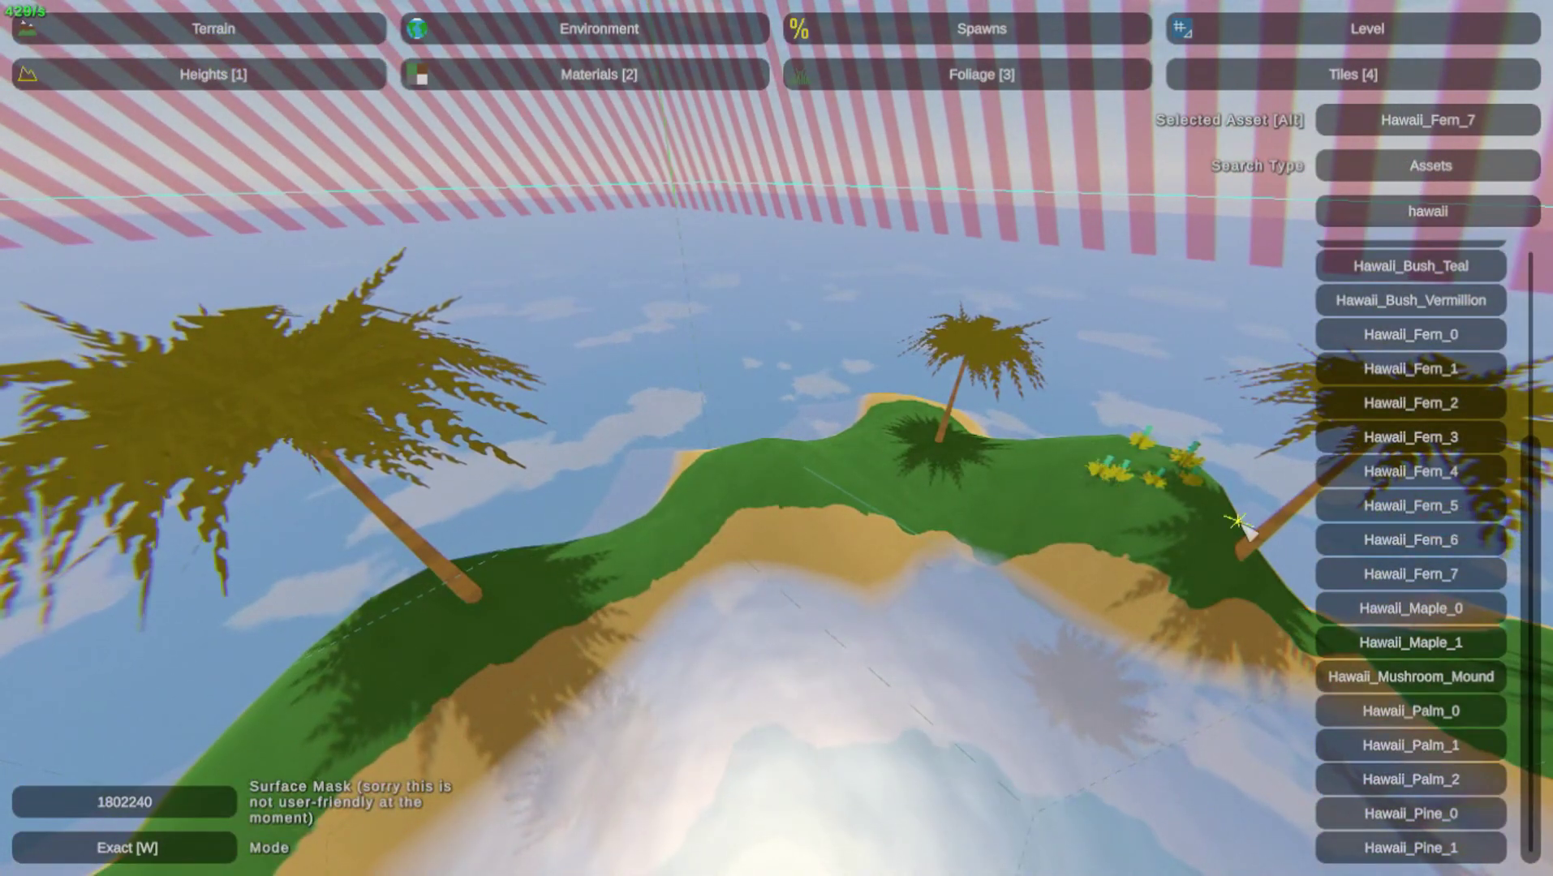
Switch to the Hawaii_Fern_4 asset and place individual ferns on the grass near the palms along the ridge
click(1411, 471)
click(548, 600)
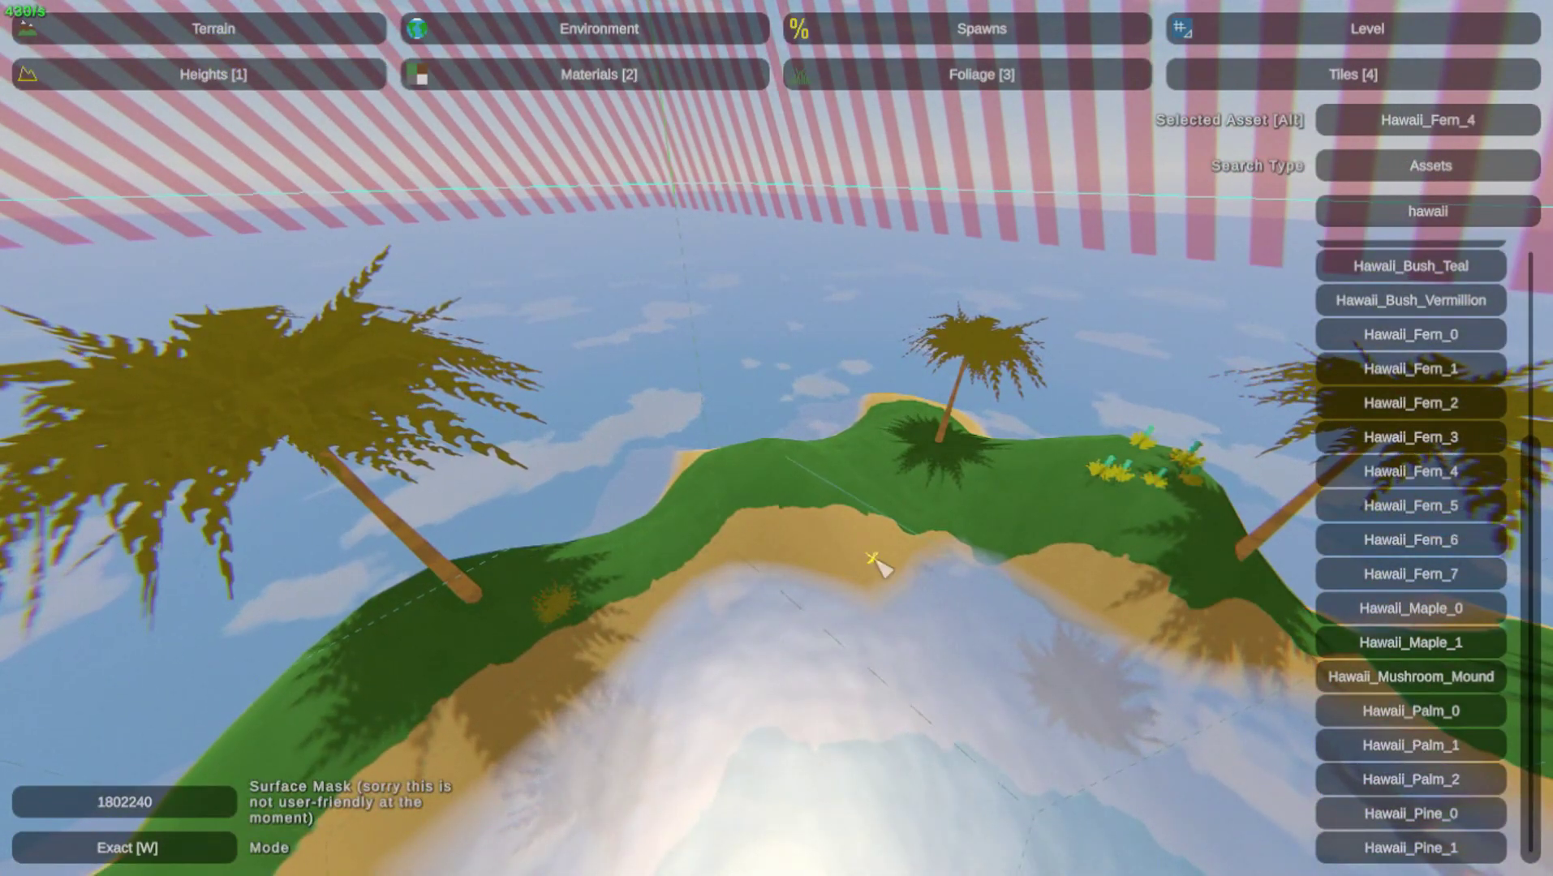
click(808, 477)
click(994, 519)
right_drag(994, 519, 776, 438)
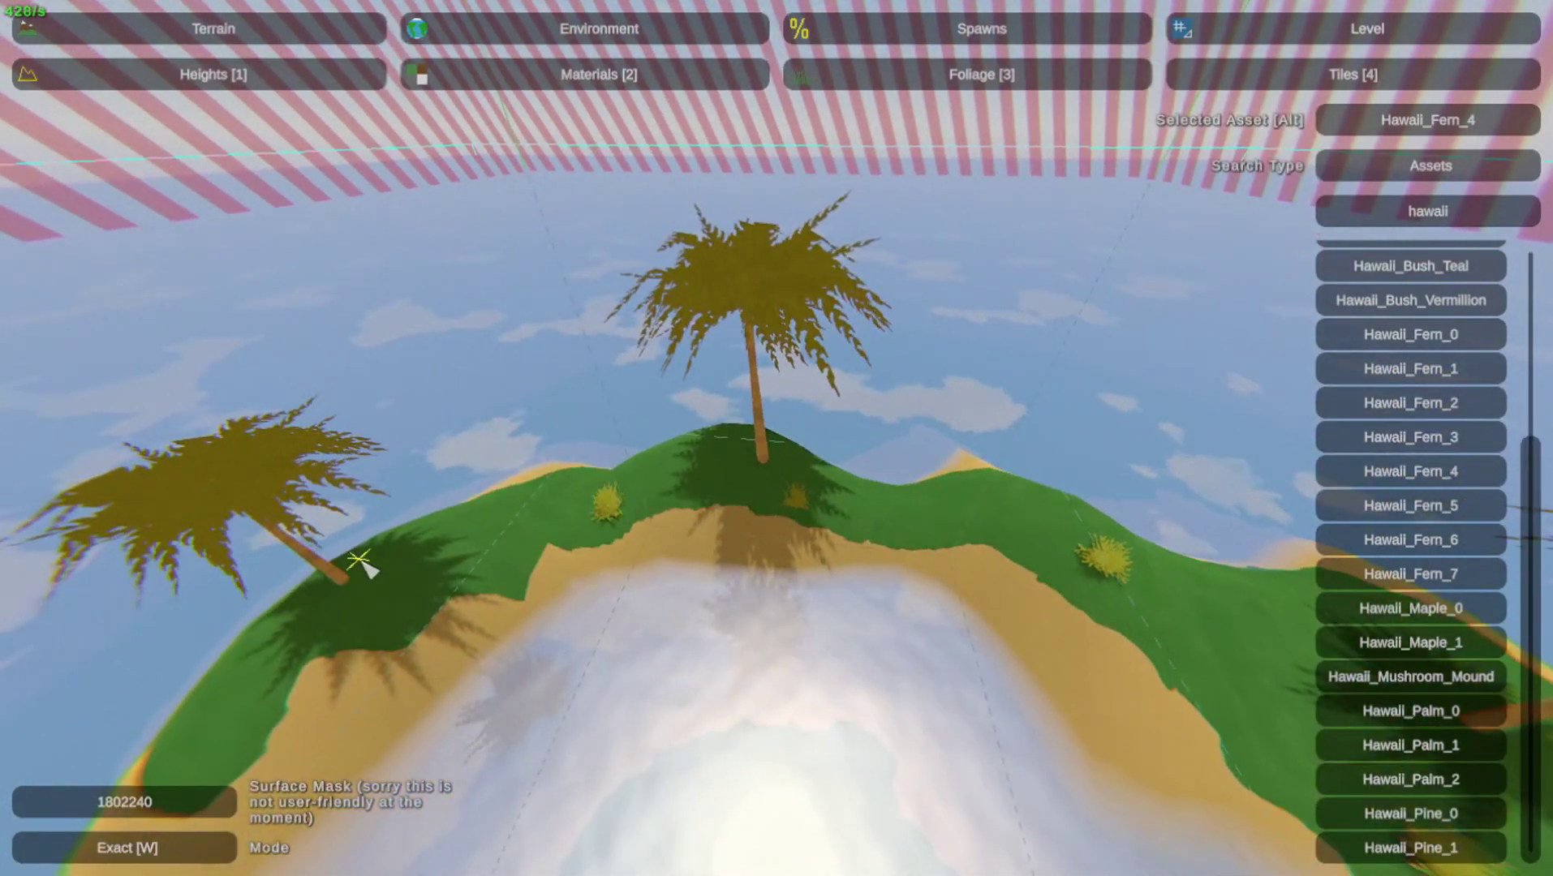
click(342, 581)
right_drag(342, 581, 777, 438)
right_drag(1075, 424, 776, 438)
key(w)
Scatter more Hawaii_Fern_4 plants over the remaining grassy stretches toward both ends of the island
click(784, 480)
click(525, 607)
right_drag(526, 607, 776, 438)
click(887, 398)
click(464, 464)
right_drag(464, 464, 777, 438)
click(835, 443)
click(951, 414)
click(1206, 409)
right_drag(1206, 409, 779, 438)
Look through the Hawaii bush assets and select Hawaii_Bush_Vermillion
scroll(1459, 748, up, 3)
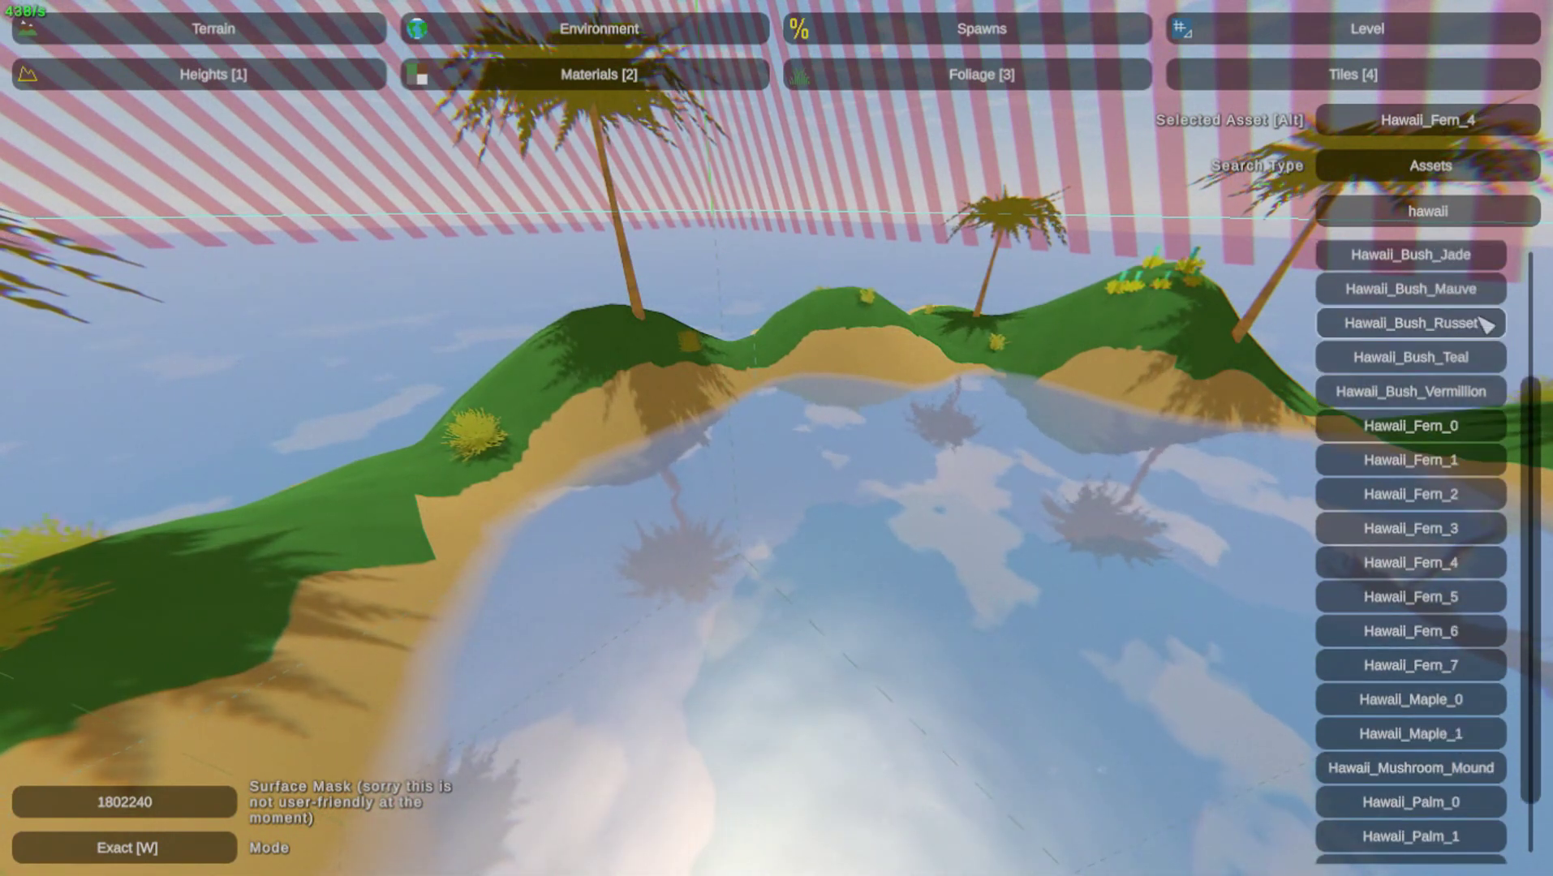
scroll(1492, 328, up, 6)
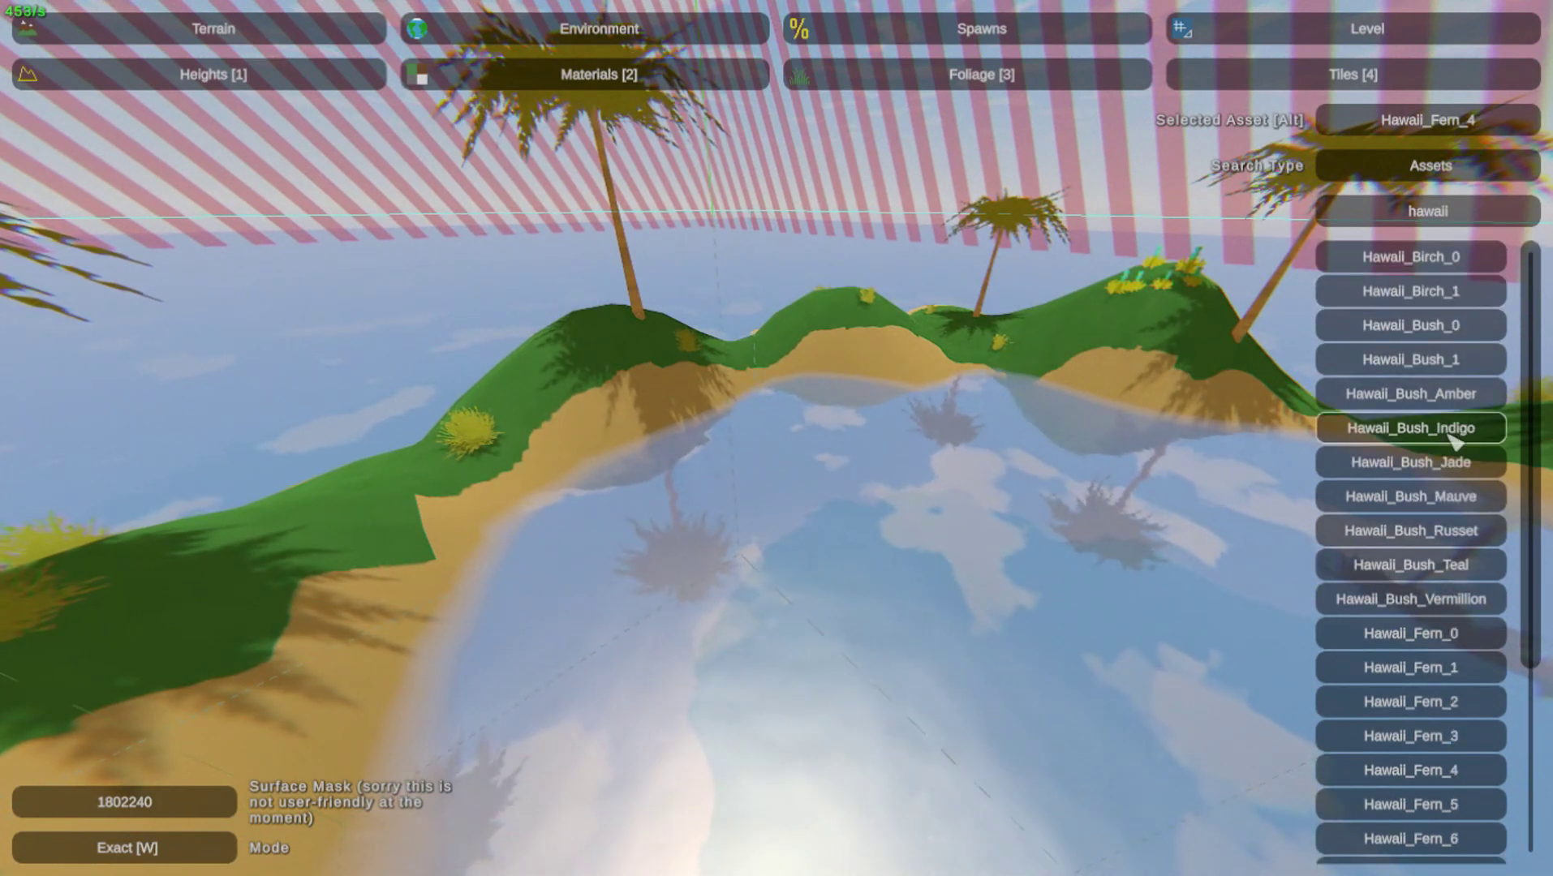
click(1449, 436)
click(1439, 395)
click(1428, 570)
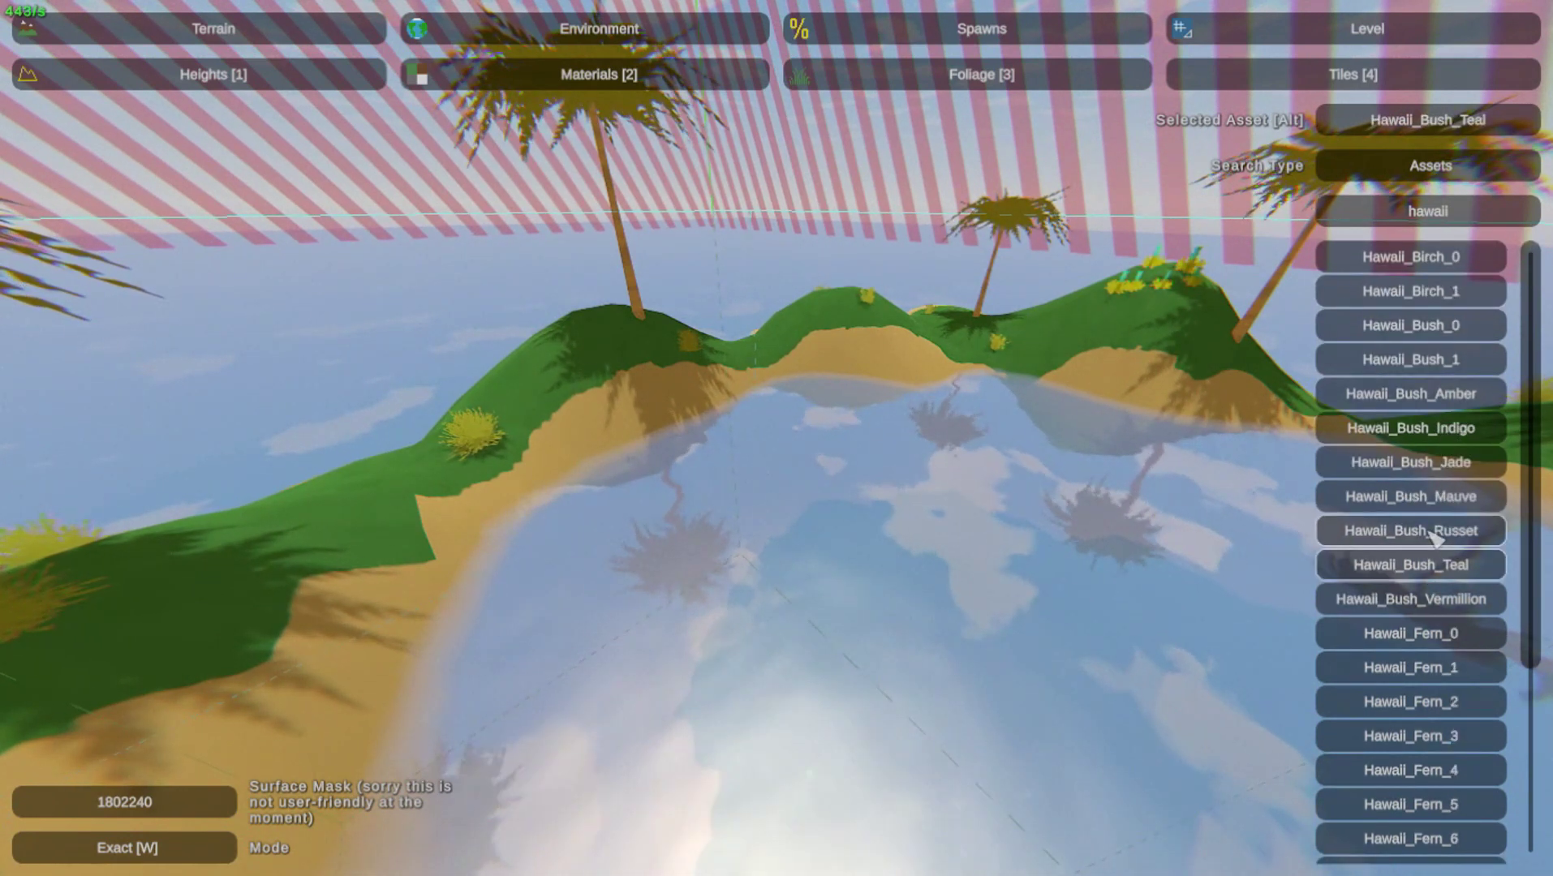
click(1426, 600)
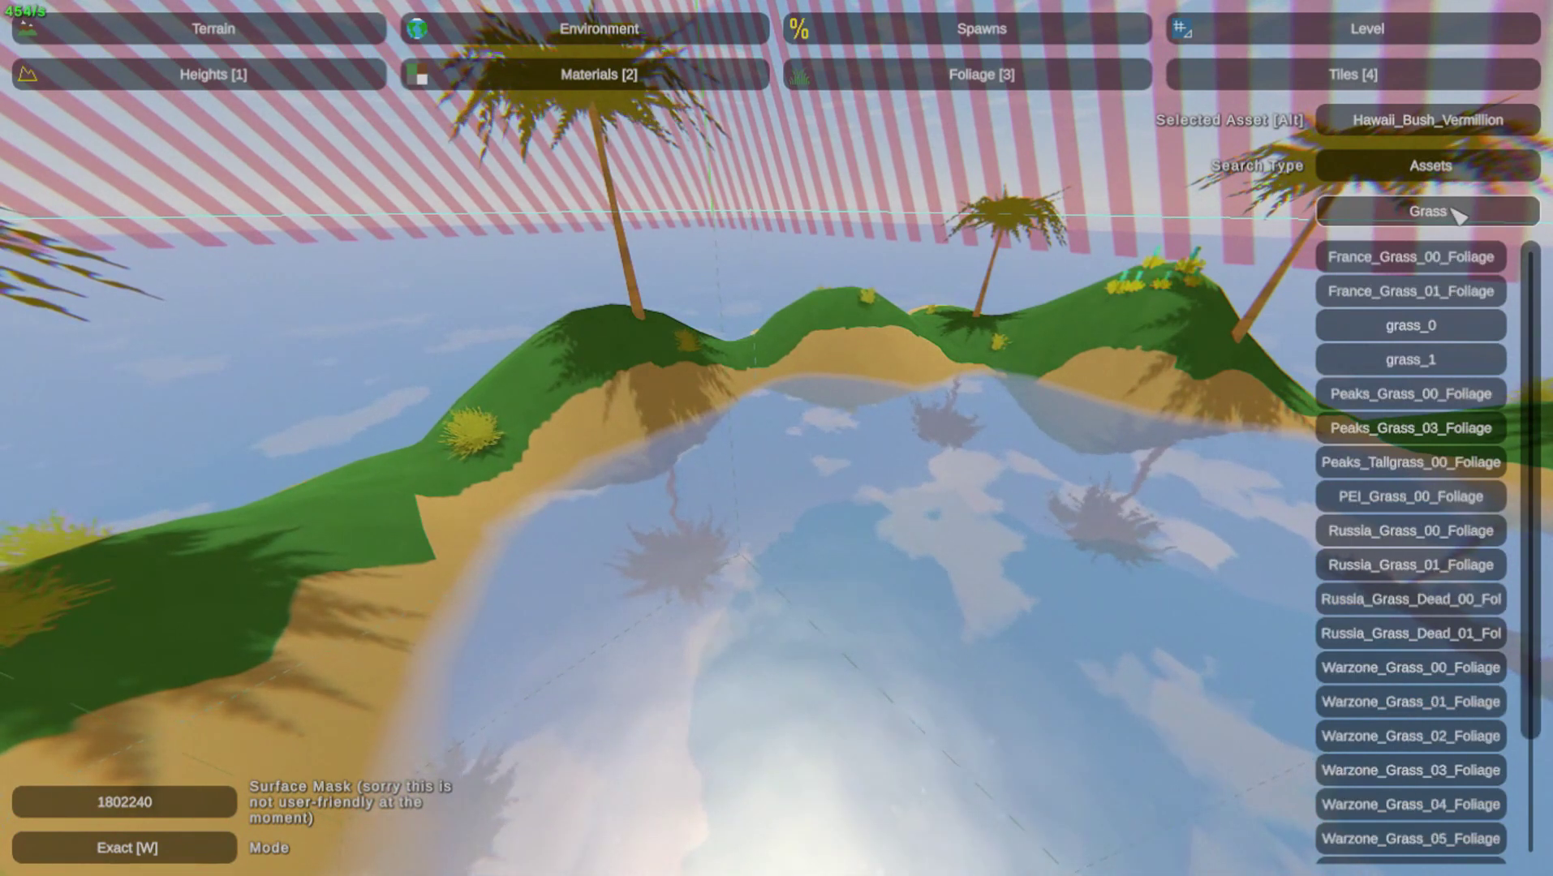
Search the foliage assets for Grass, select France_Grass_00_Foliage, and switch the foliage mode to Paint
click(1416, 258)
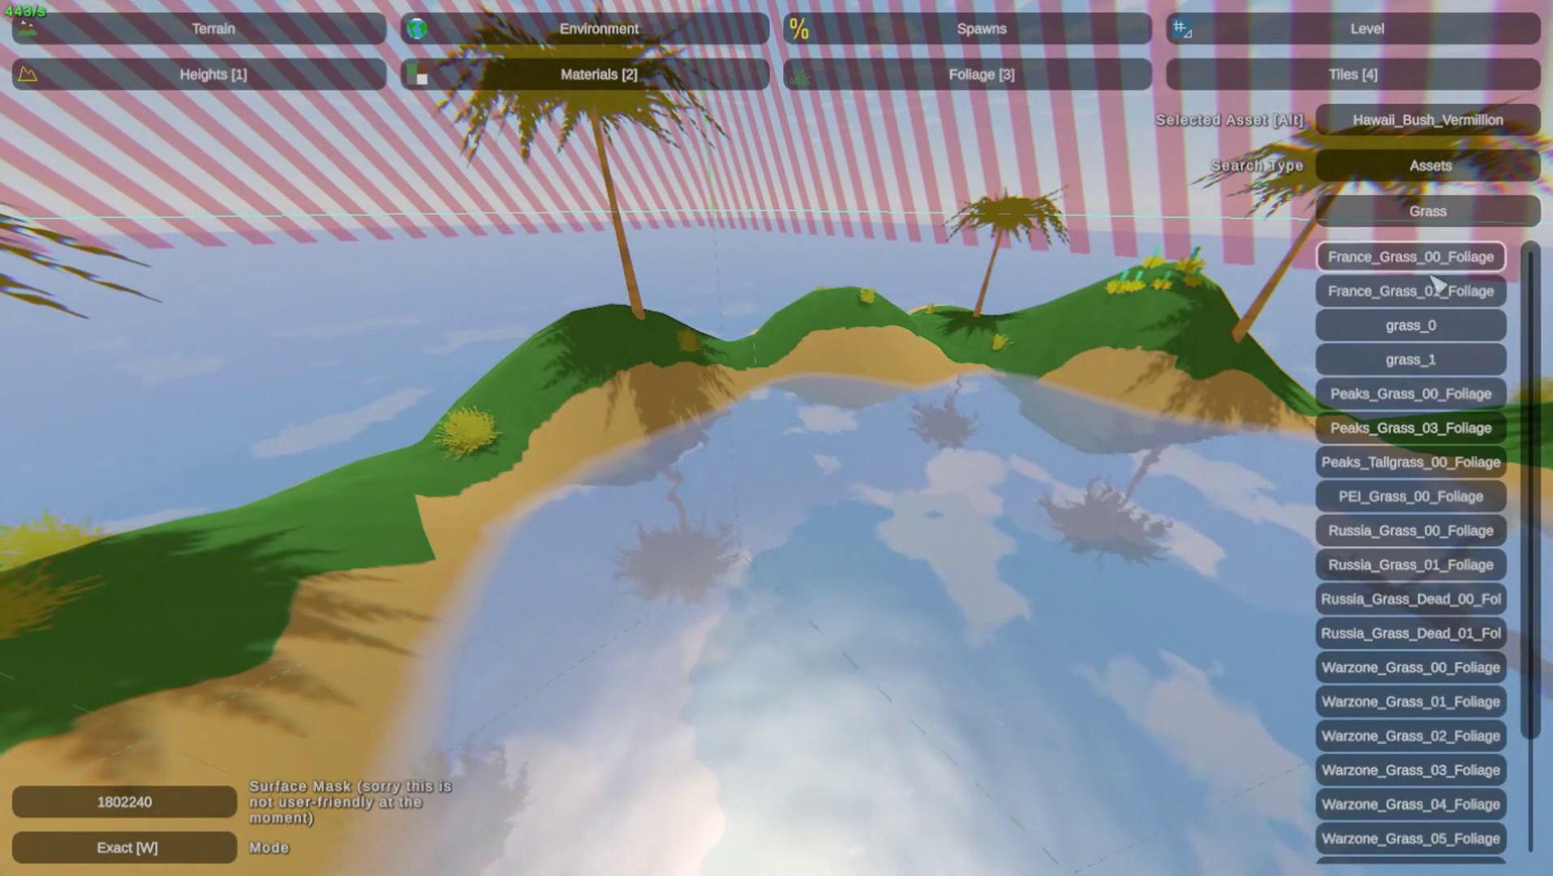
key(w)
right_drag(1063, 353, 776, 454)
key(s)
key(w)
key(s)
click(122, 847)
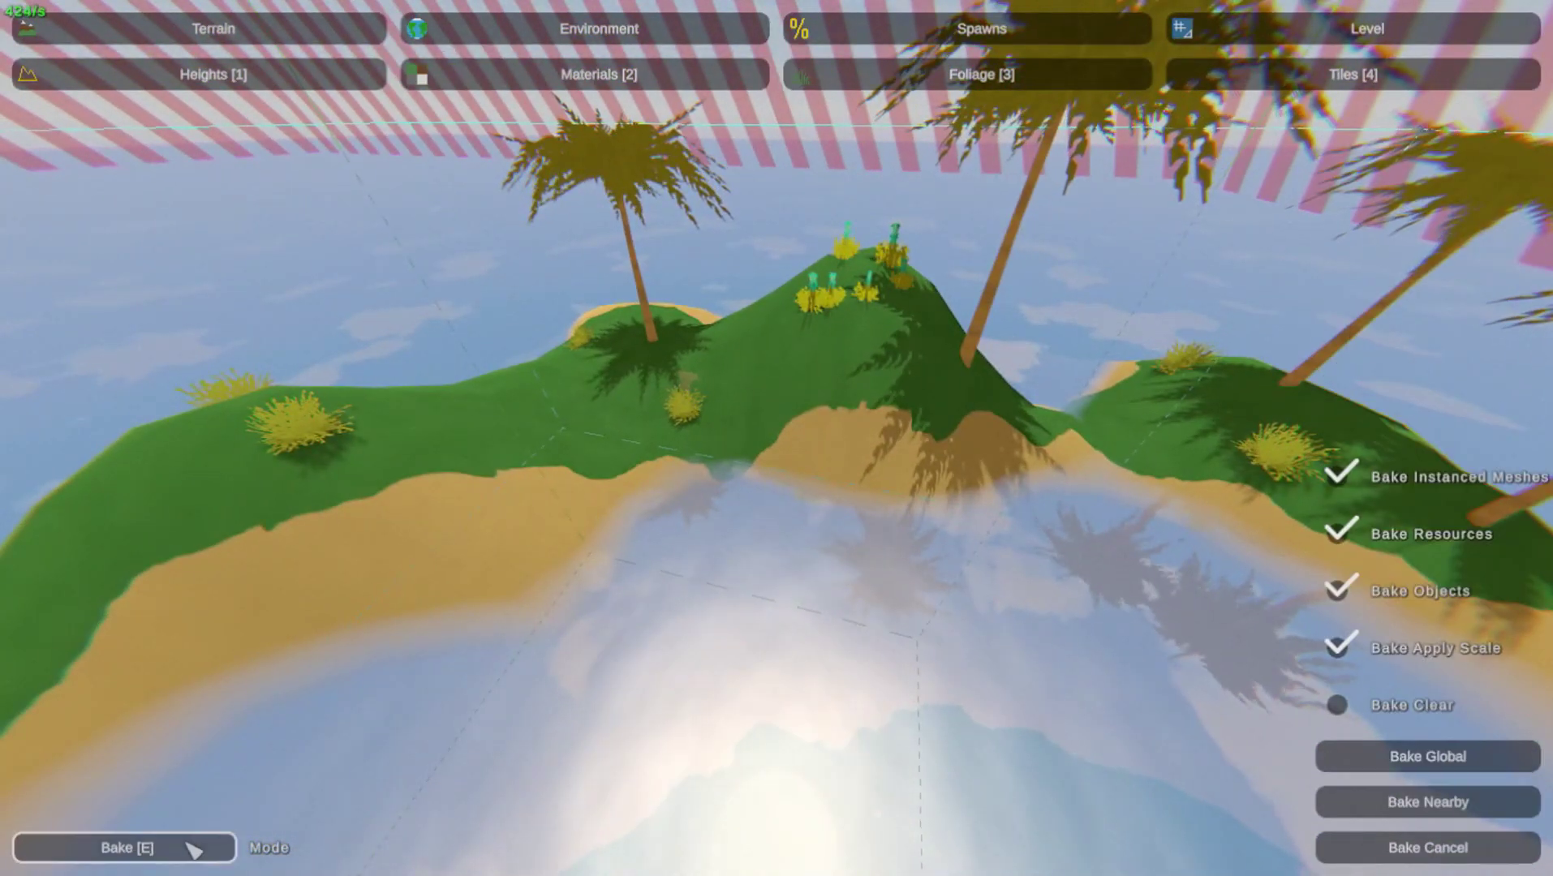
click(195, 847)
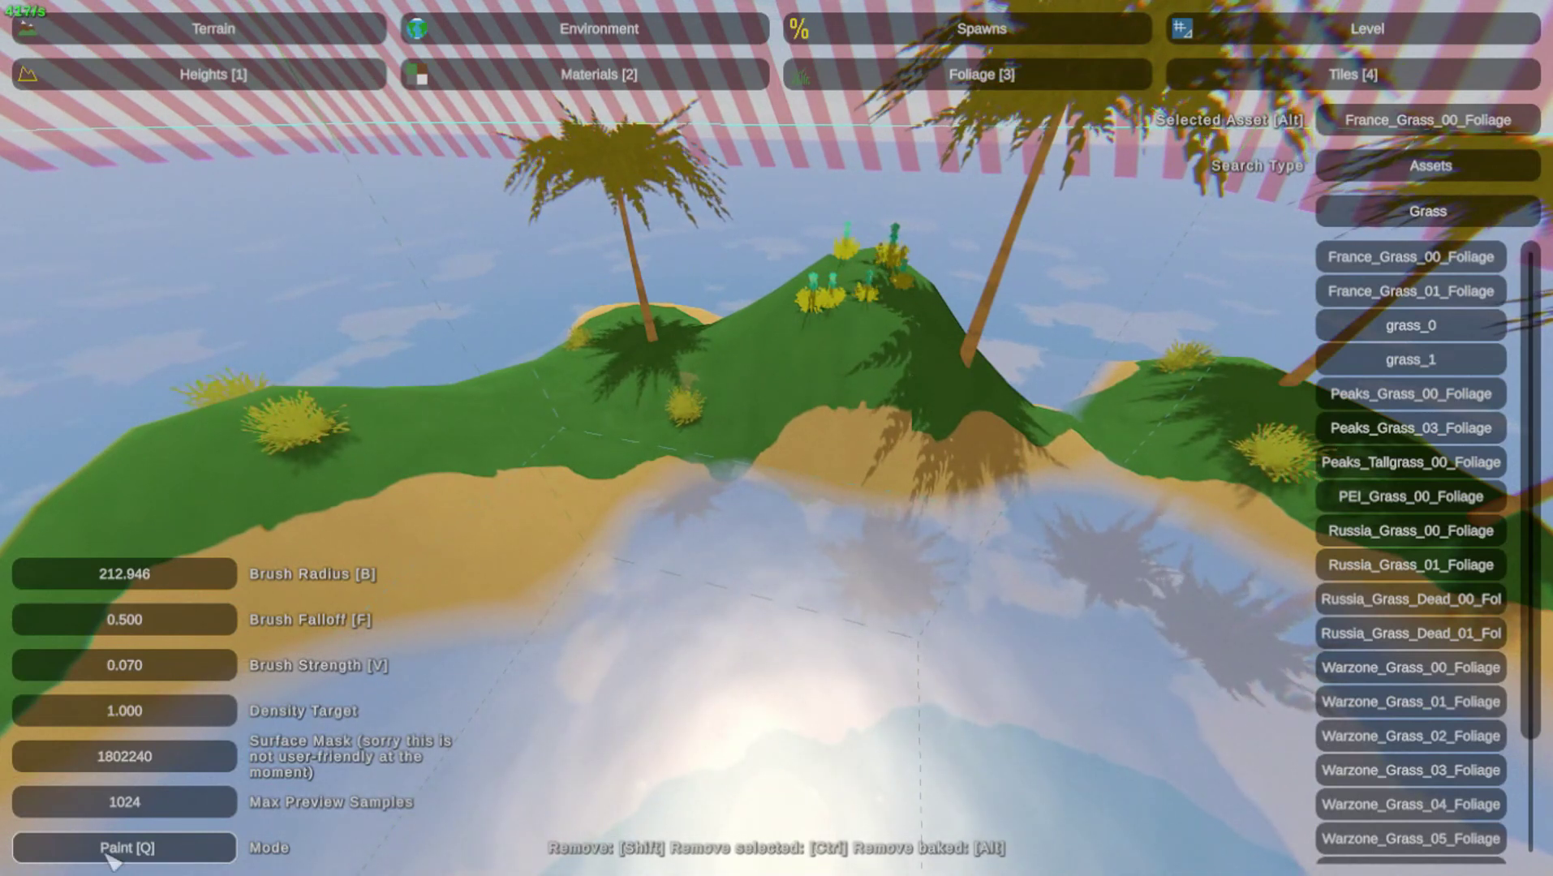
Set the brush radius to 9.880 and clear the fern cluster from the island's hilltop
key(b)
click(860, 334)
drag(866, 341, 822, 340)
mouse_move(818, 342)
right_down()
mouse_move(777, 438)
mouse_move(776, 406)
mouse_move(781, 428)
right_up()
key(w)
key(s)
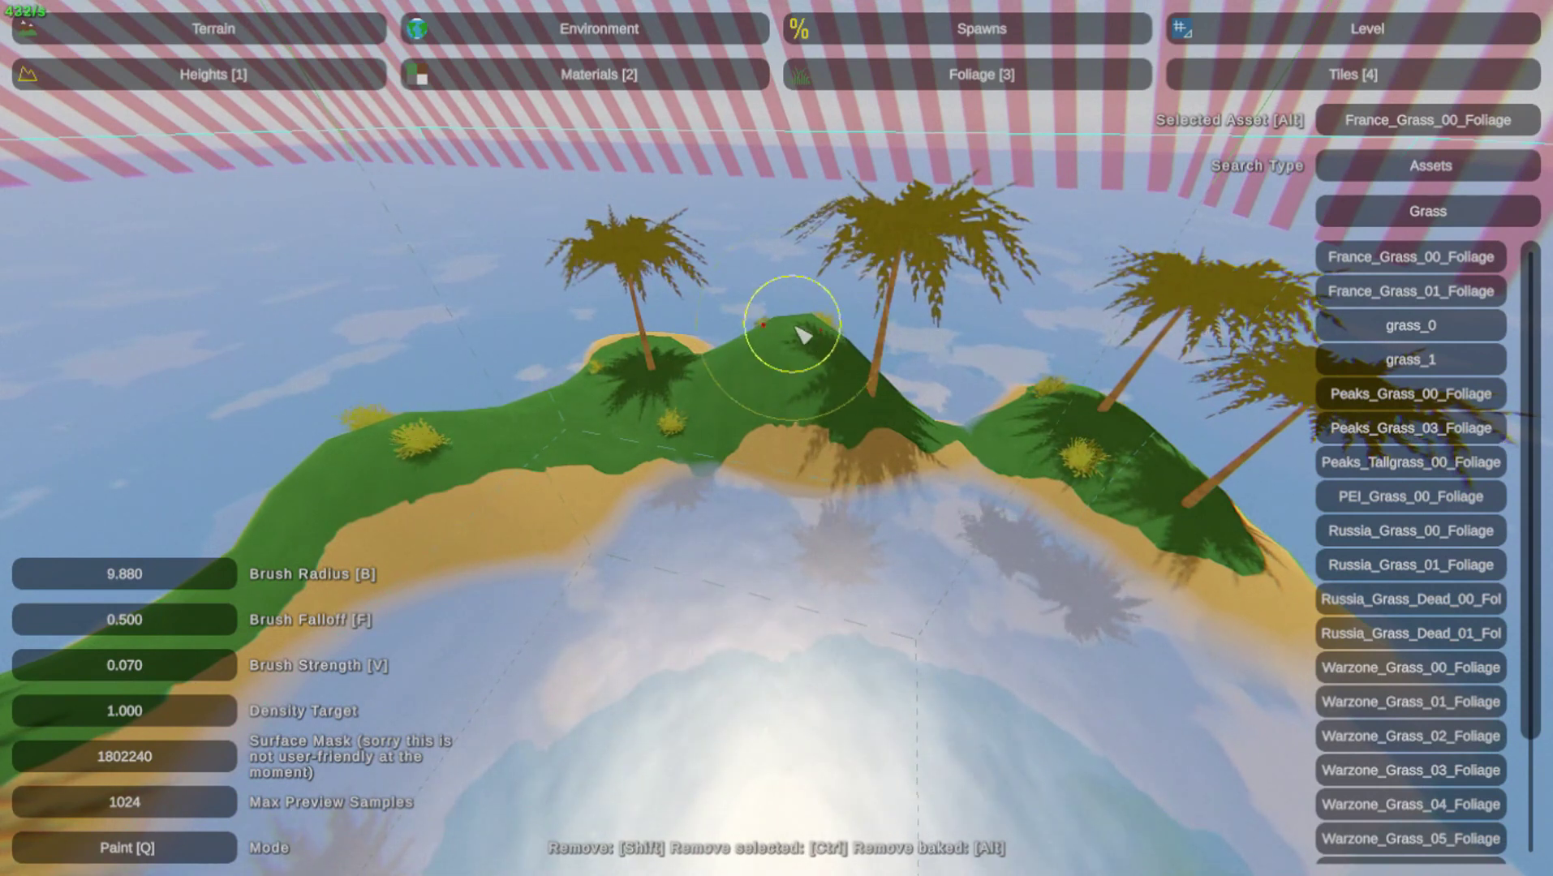
Paint France_Grass_00_Foliage across the island's green ridge from one end to the other
right_drag(777, 438, 776, 438)
key(w)
mouse_move(1098, 492)
mouse_down()
mouse_move(1005, 405)
mouse_move(805, 384)
mouse_up()
right_drag(775, 438, 781, 435)
right_drag(635, 378, 777, 438)
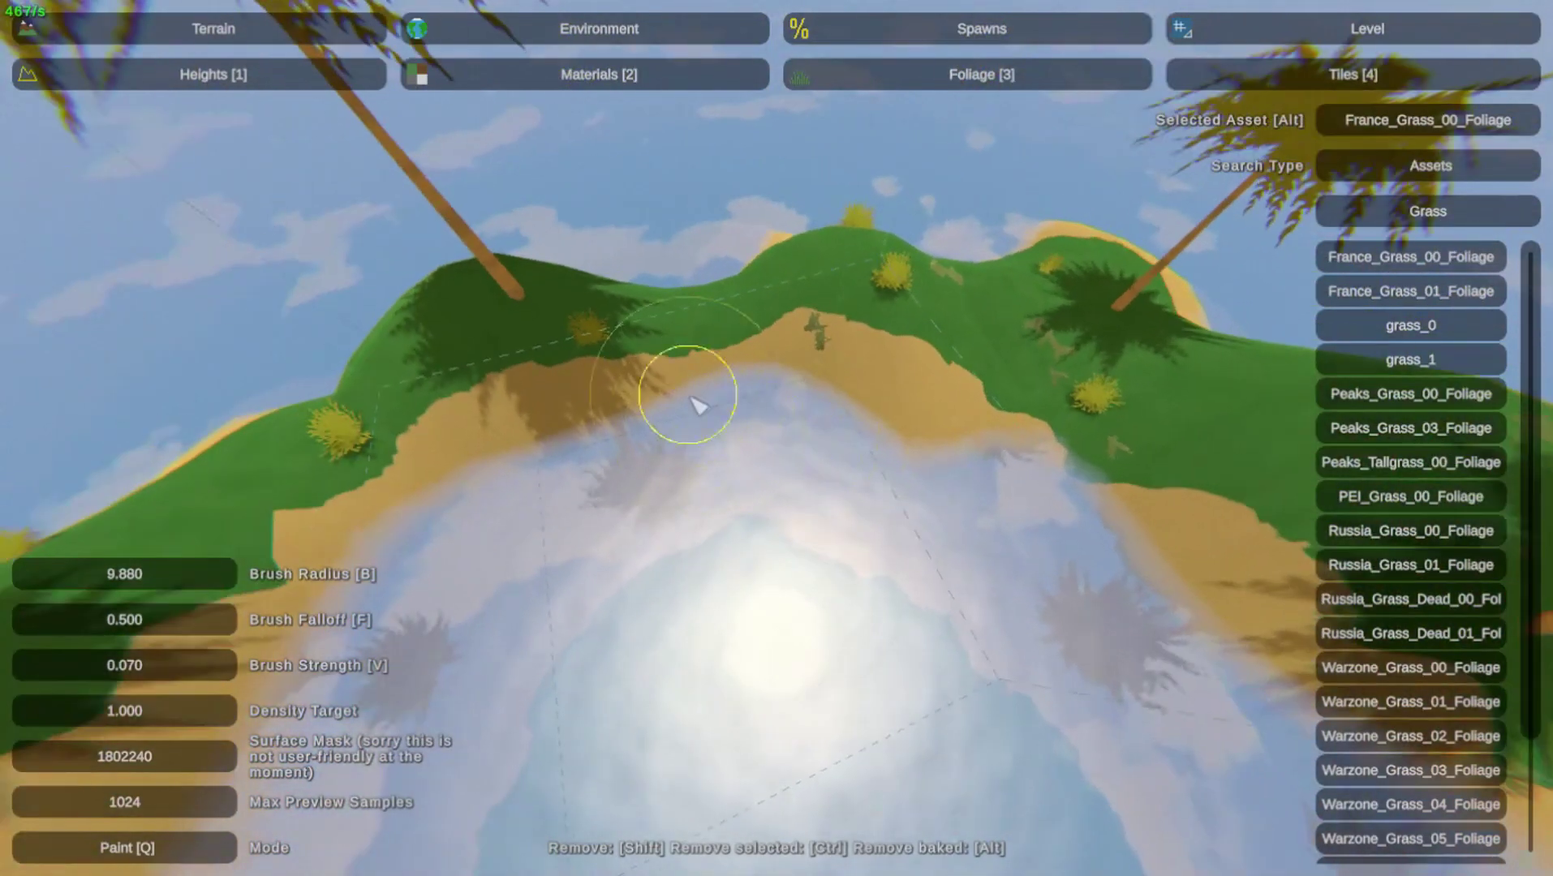
mouse_move(664, 373)
mouse_down()
mouse_move(595, 310)
mouse_move(379, 336)
mouse_up()
right_drag(378, 337, 776, 439)
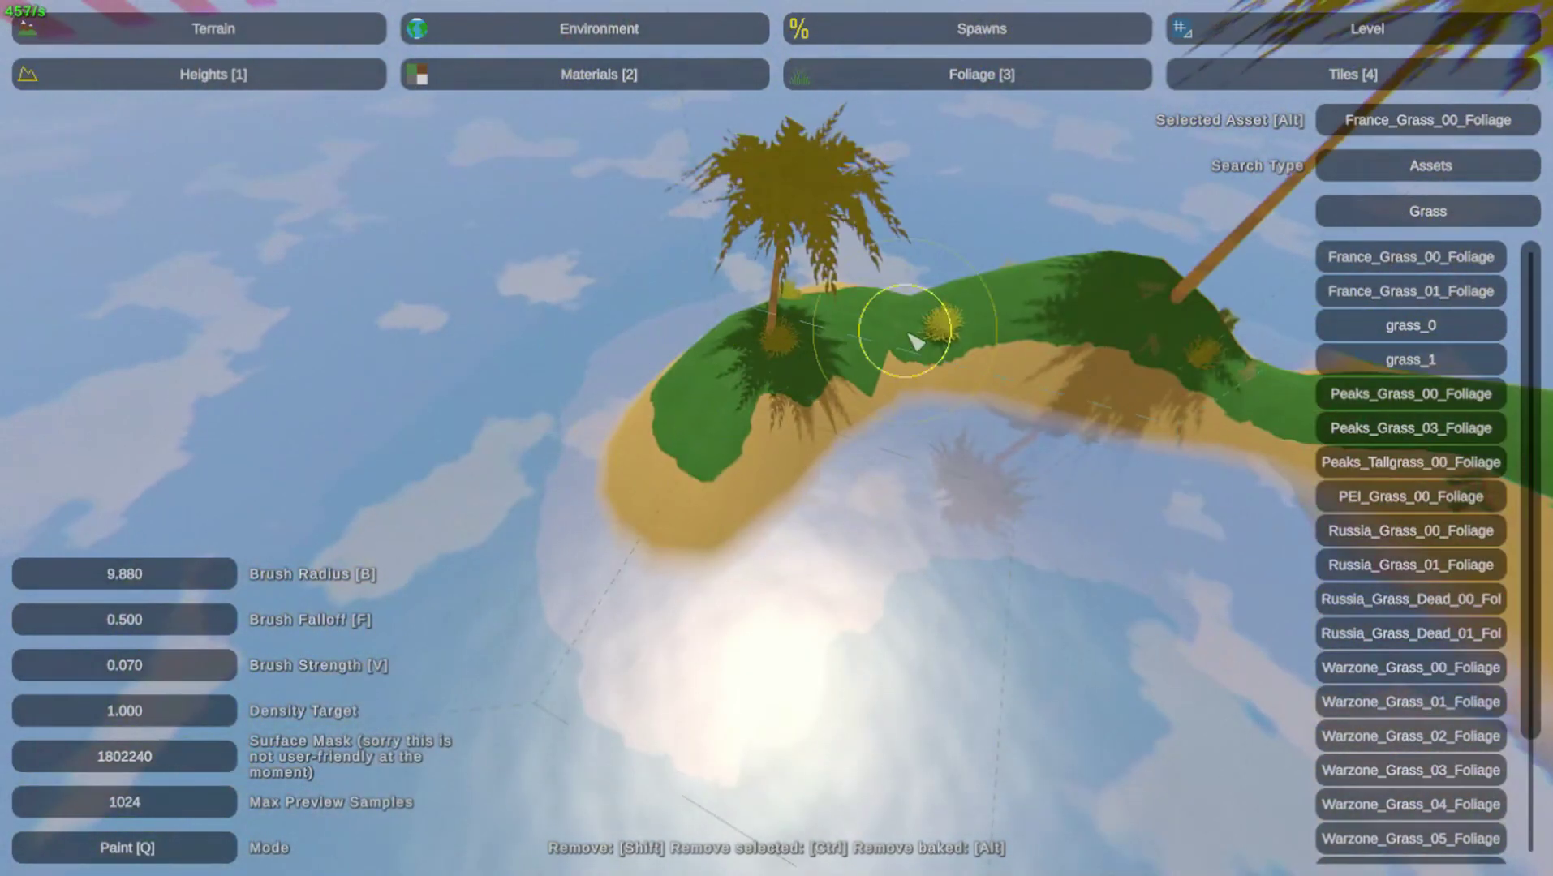
right_drag(734, 373, 777, 438)
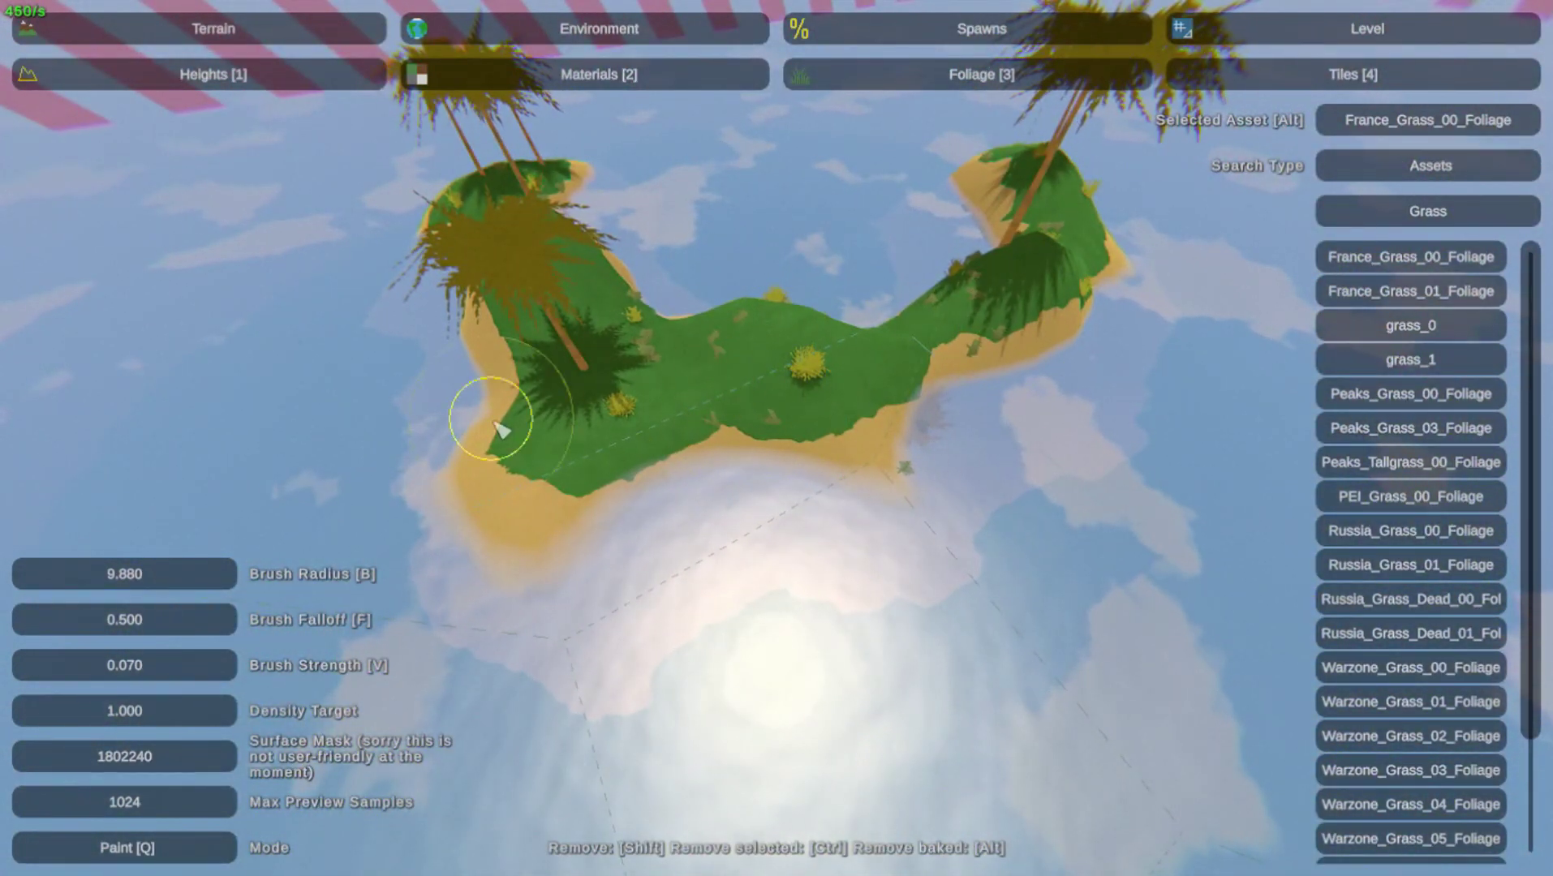
right_drag(576, 460, 777, 439)
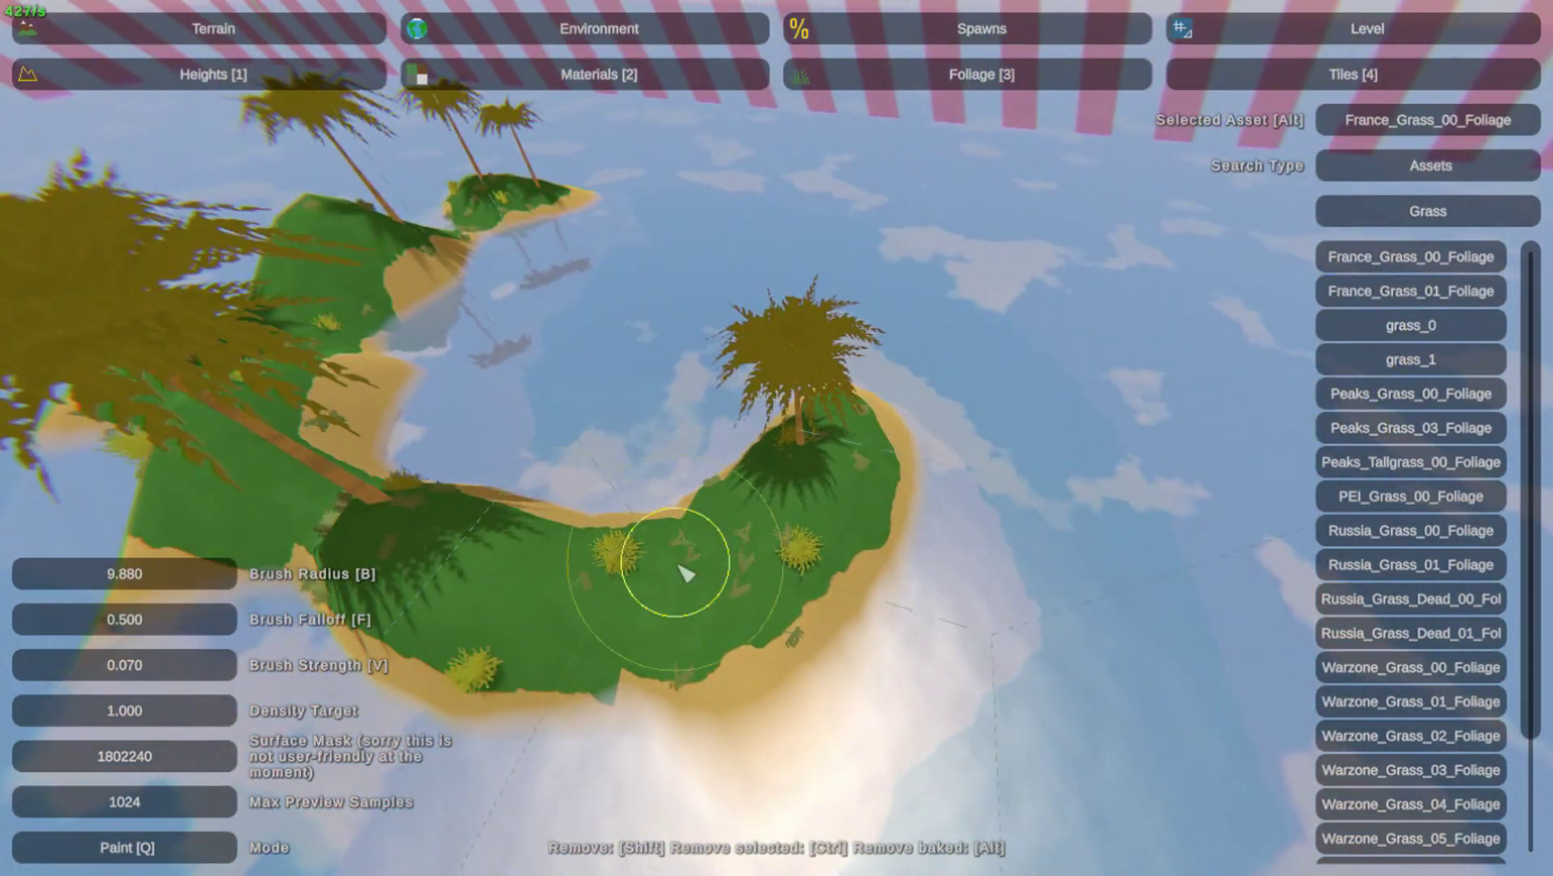
Set the brush radius to 3.345 and erase the stray grass growing on the sand and in the water
mouse_move(741, 574)
right_down()
mouse_move(755, 436)
mouse_move(775, 442)
mouse_move(722, 433)
mouse_move(790, 444)
right_up()
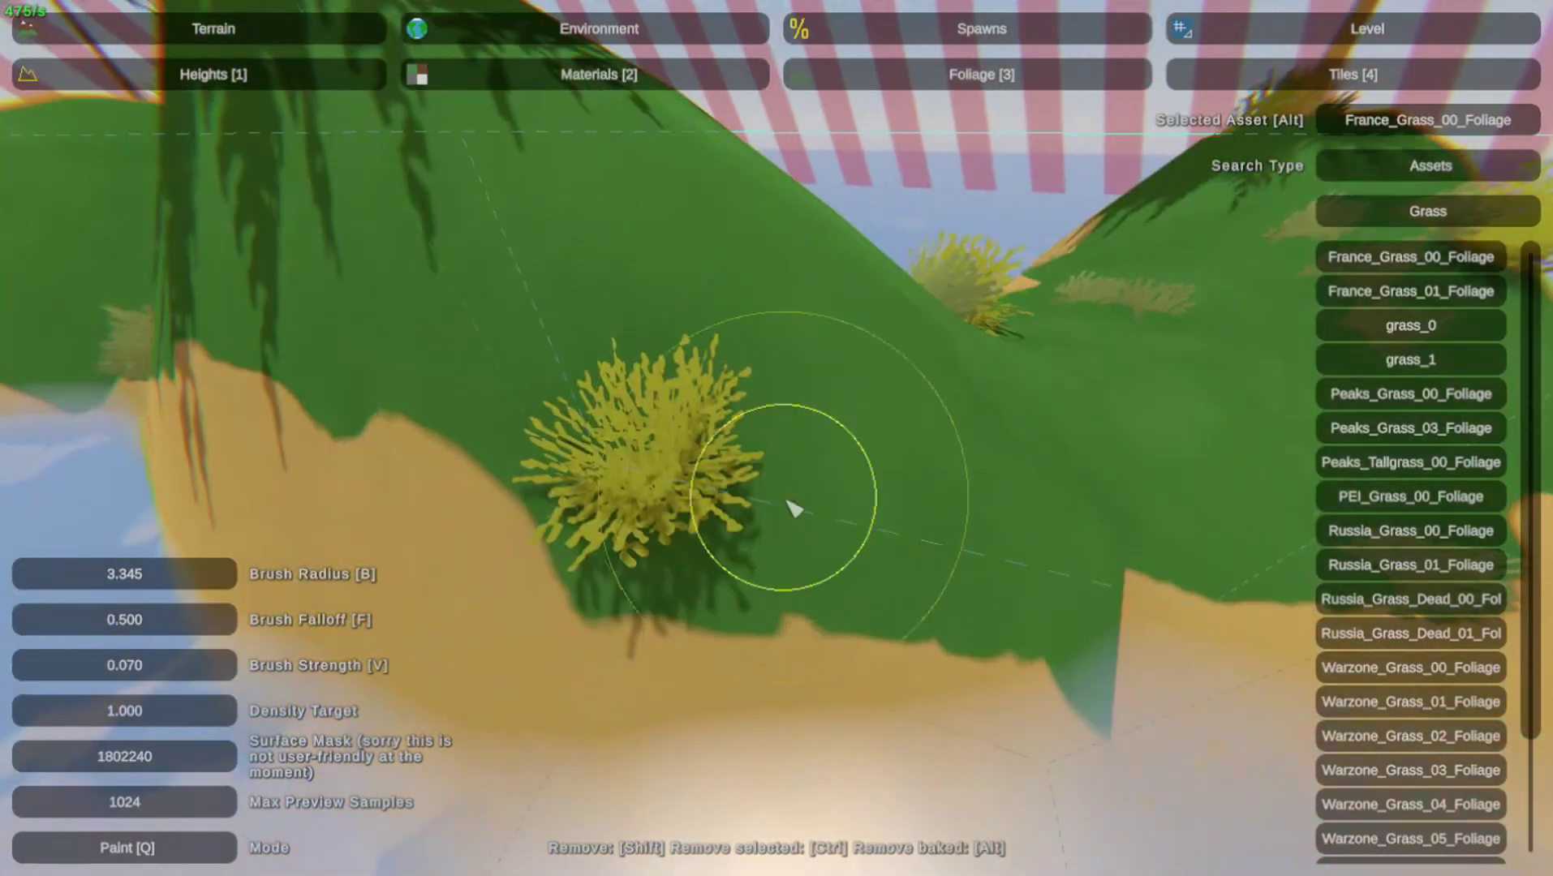
mouse_move(785, 500)
right_down()
mouse_move(777, 438)
mouse_move(790, 440)
mouse_move(690, 544)
mouse_move(777, 438)
right_up()
shift+click(728, 479)
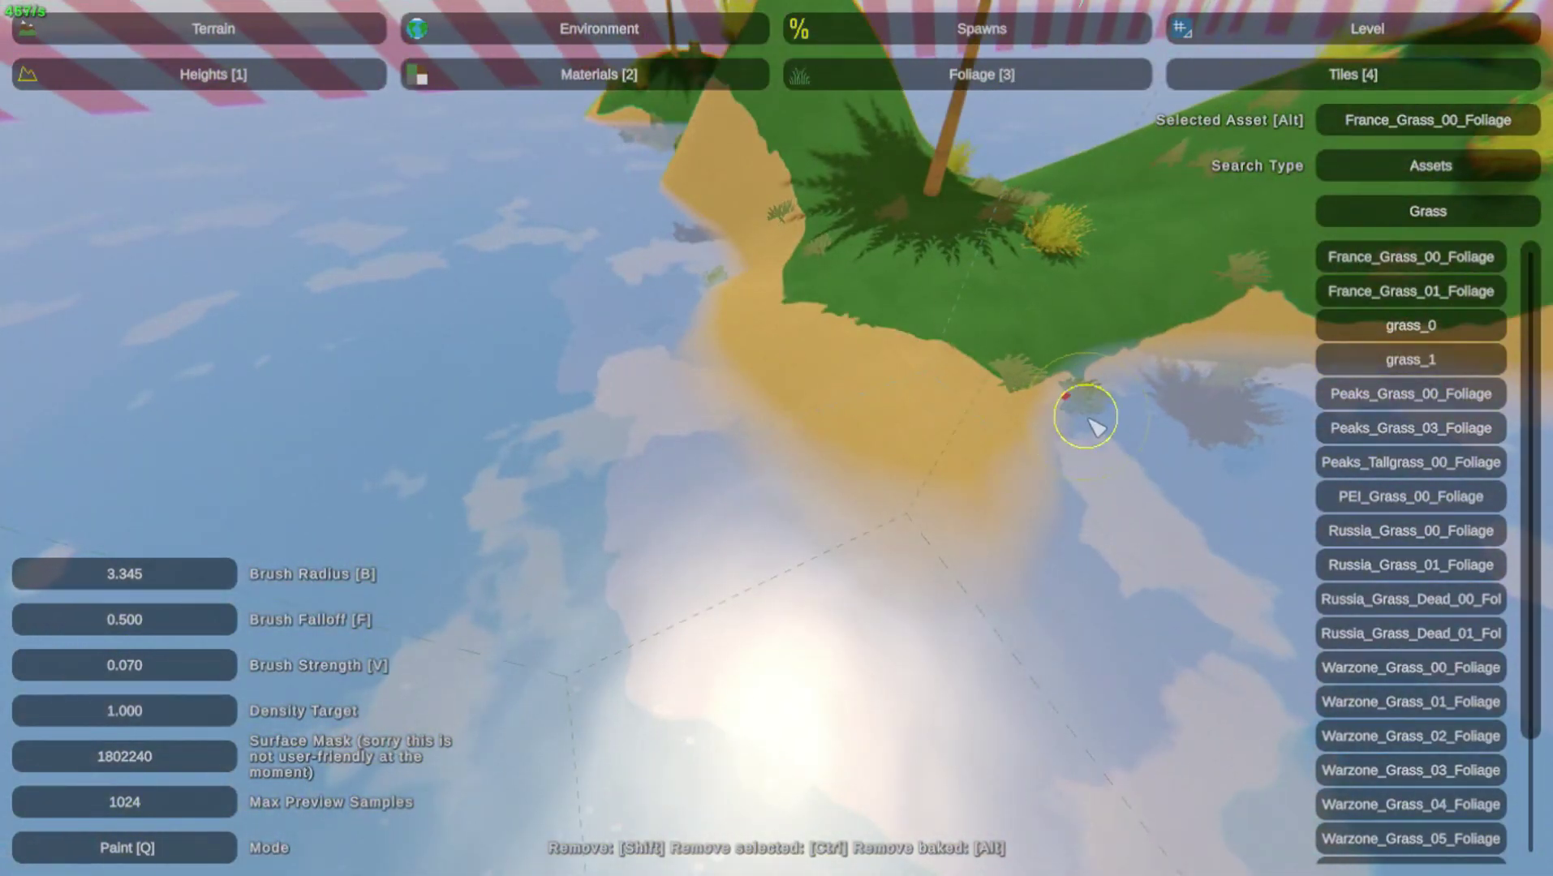
right_drag(1071, 402, 775, 439)
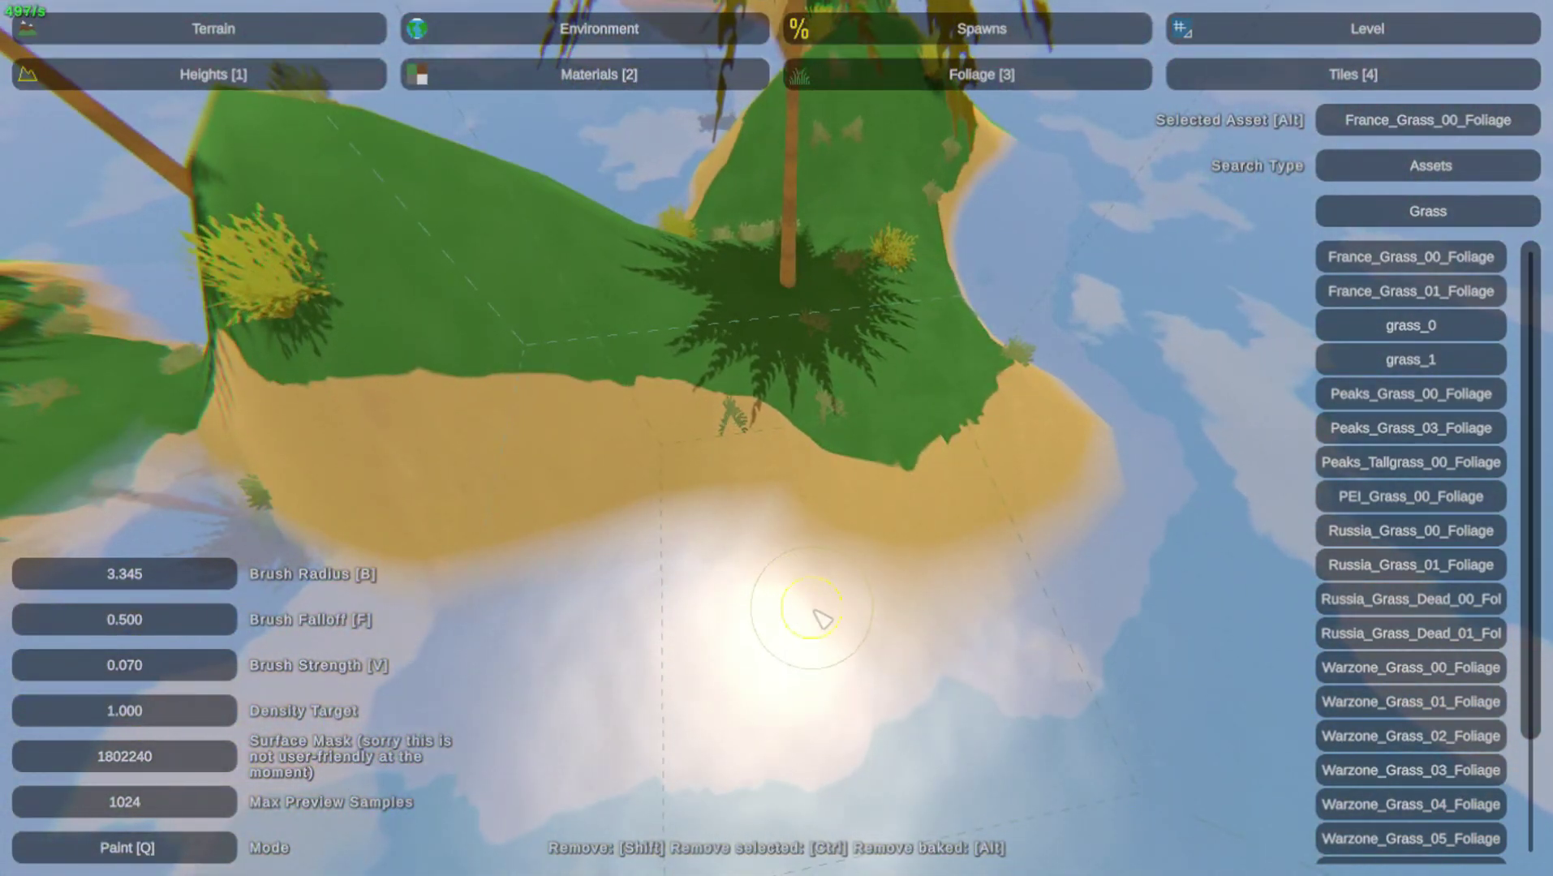
shift+click(730, 420)
key(a)
Erase the remaining misplaced grass along the shoreline around the rest of the island
right_drag(732, 421, 776, 439)
shift+click(580, 460)
key(a)
right_drag(577, 480, 776, 438)
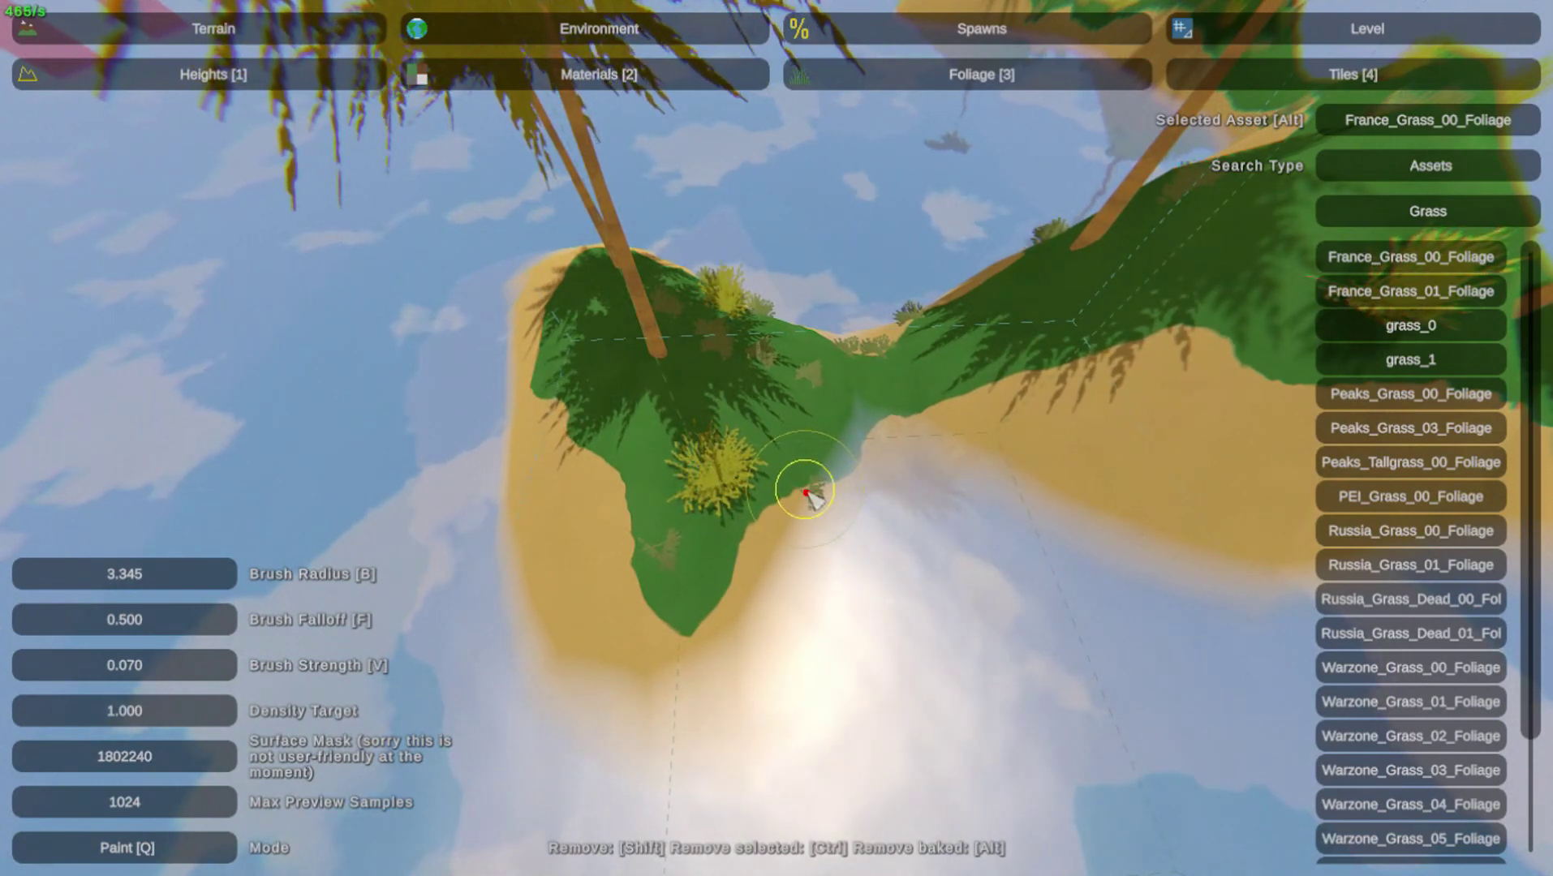
key(w)
right_drag(805, 492, 777, 438)
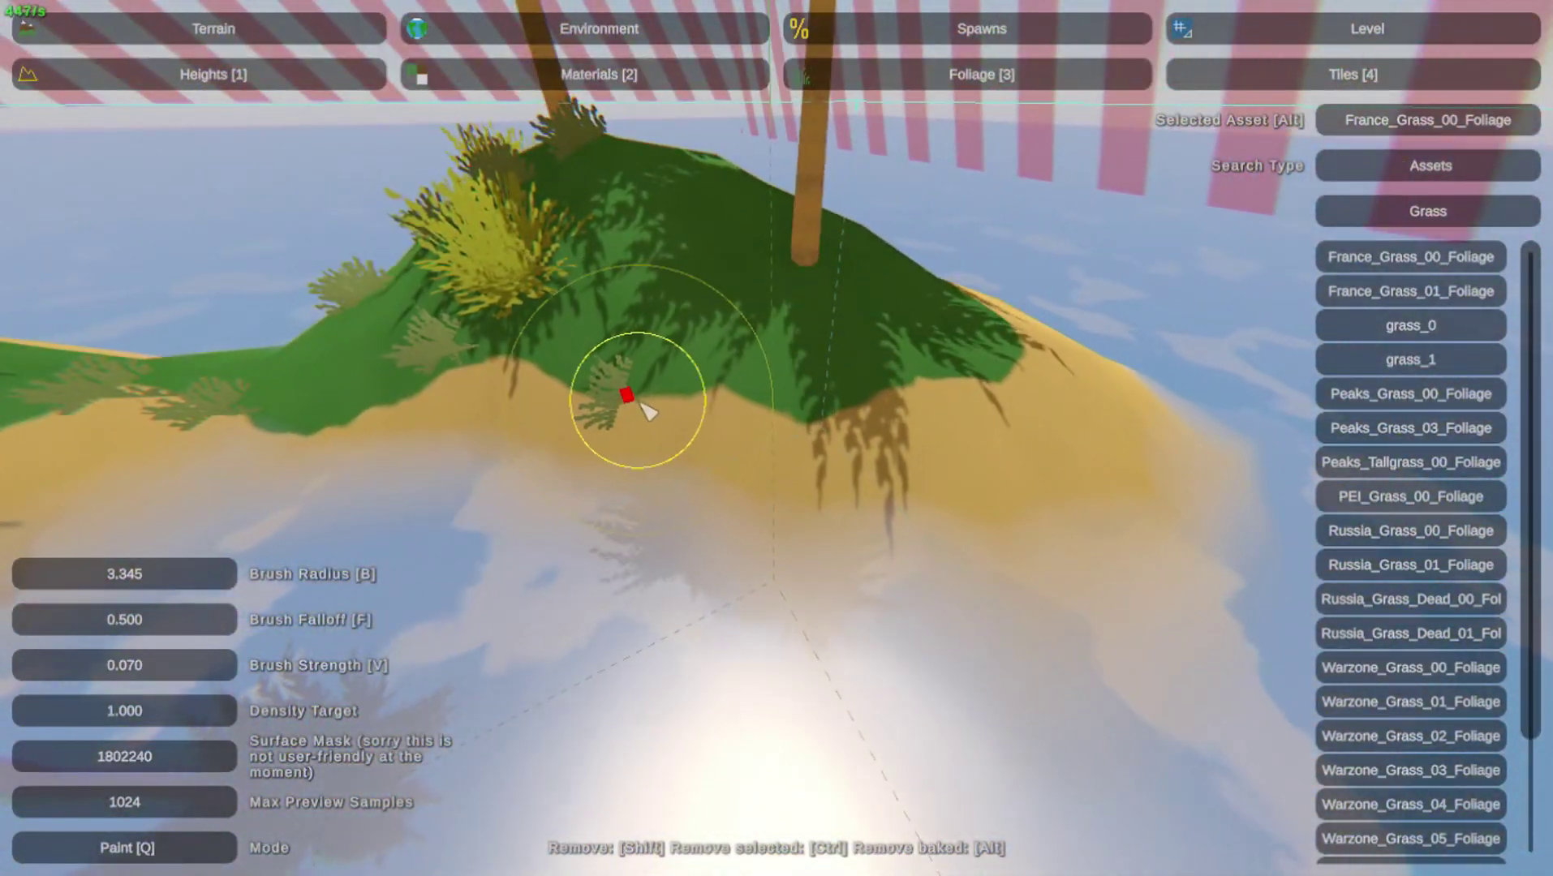
right_drag(628, 398, 777, 438)
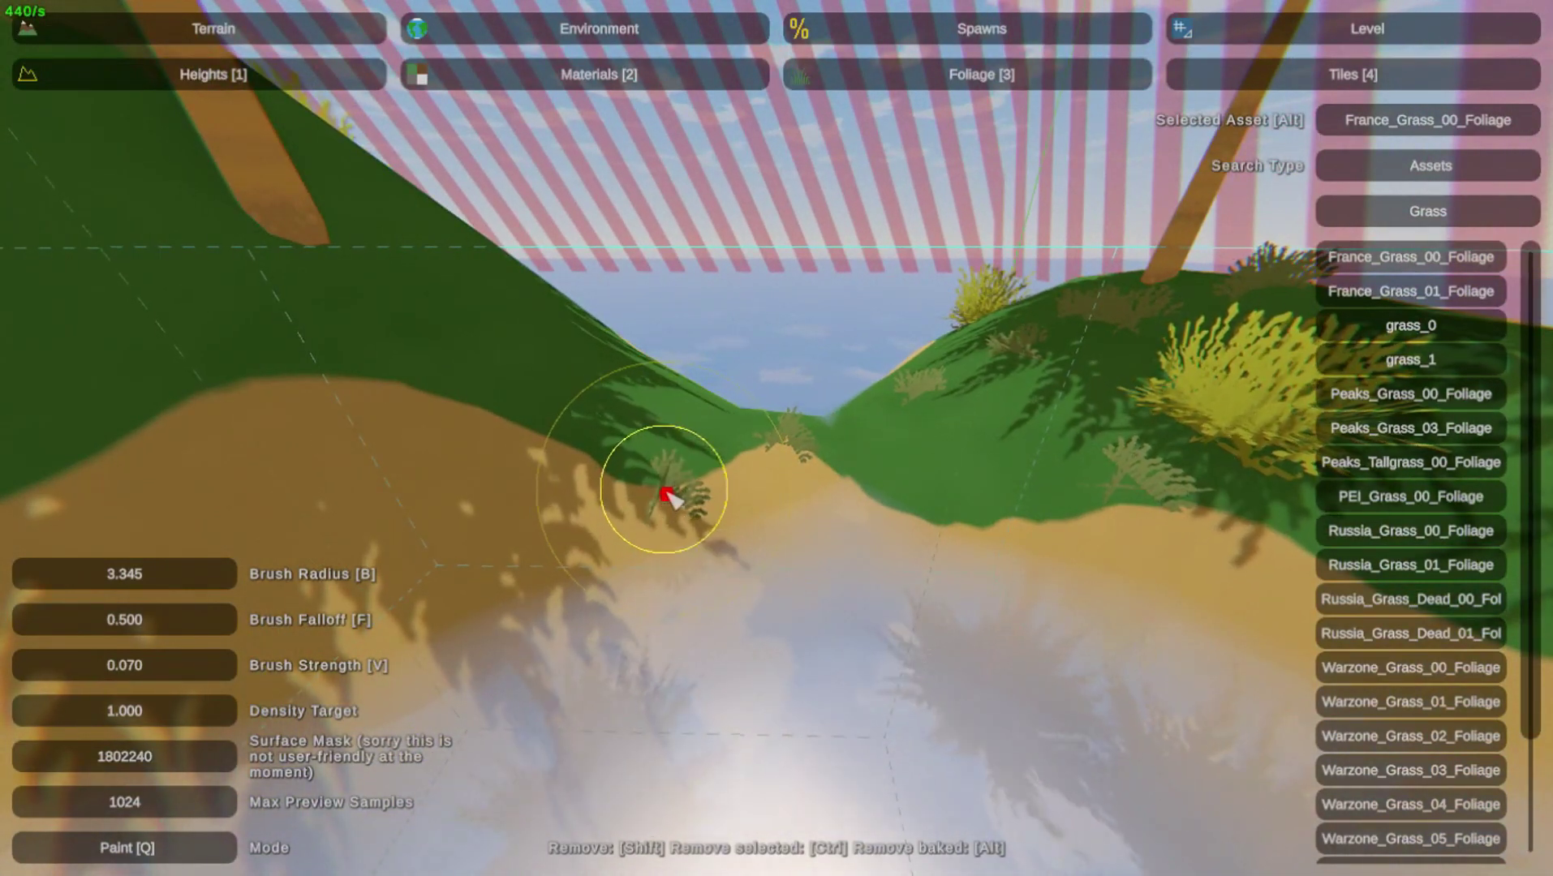
right_drag(673, 499, 776, 438)
right_drag(954, 108, 777, 438)
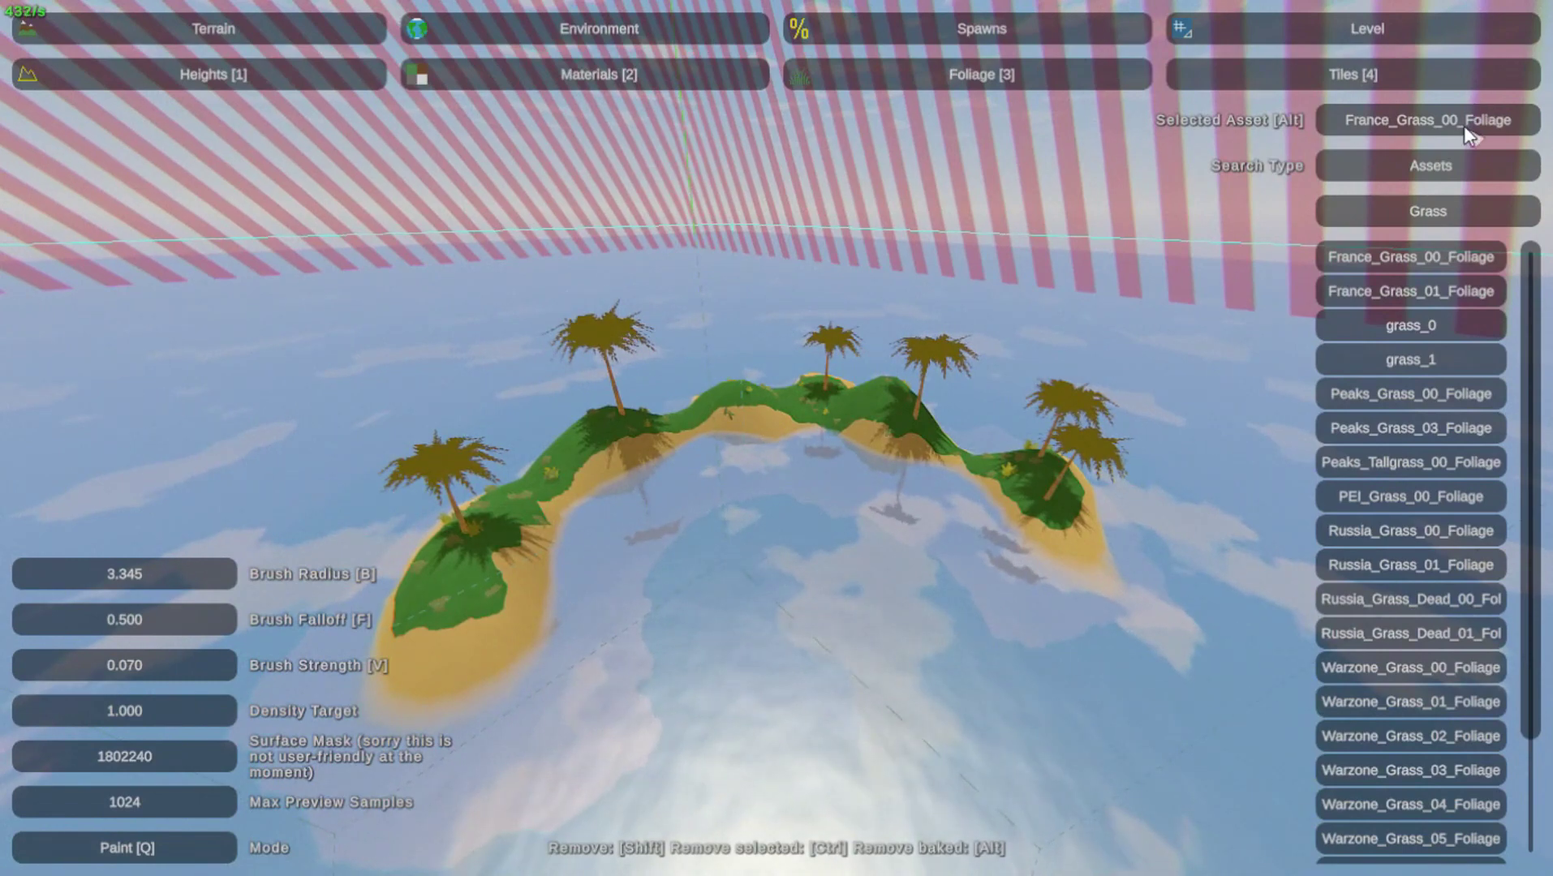